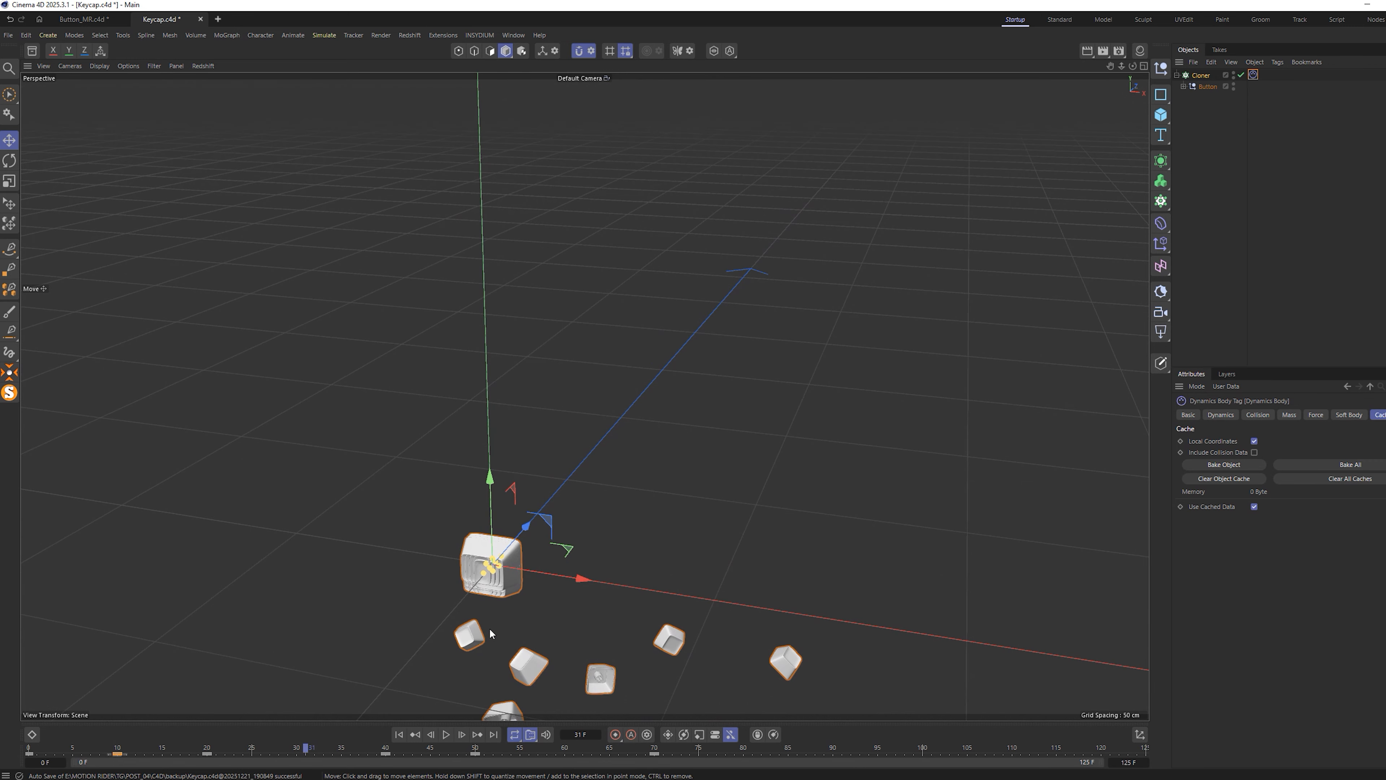
Replay the cloned keycap simulation from the first frame
left_click(399, 734)
left_click(444, 737)
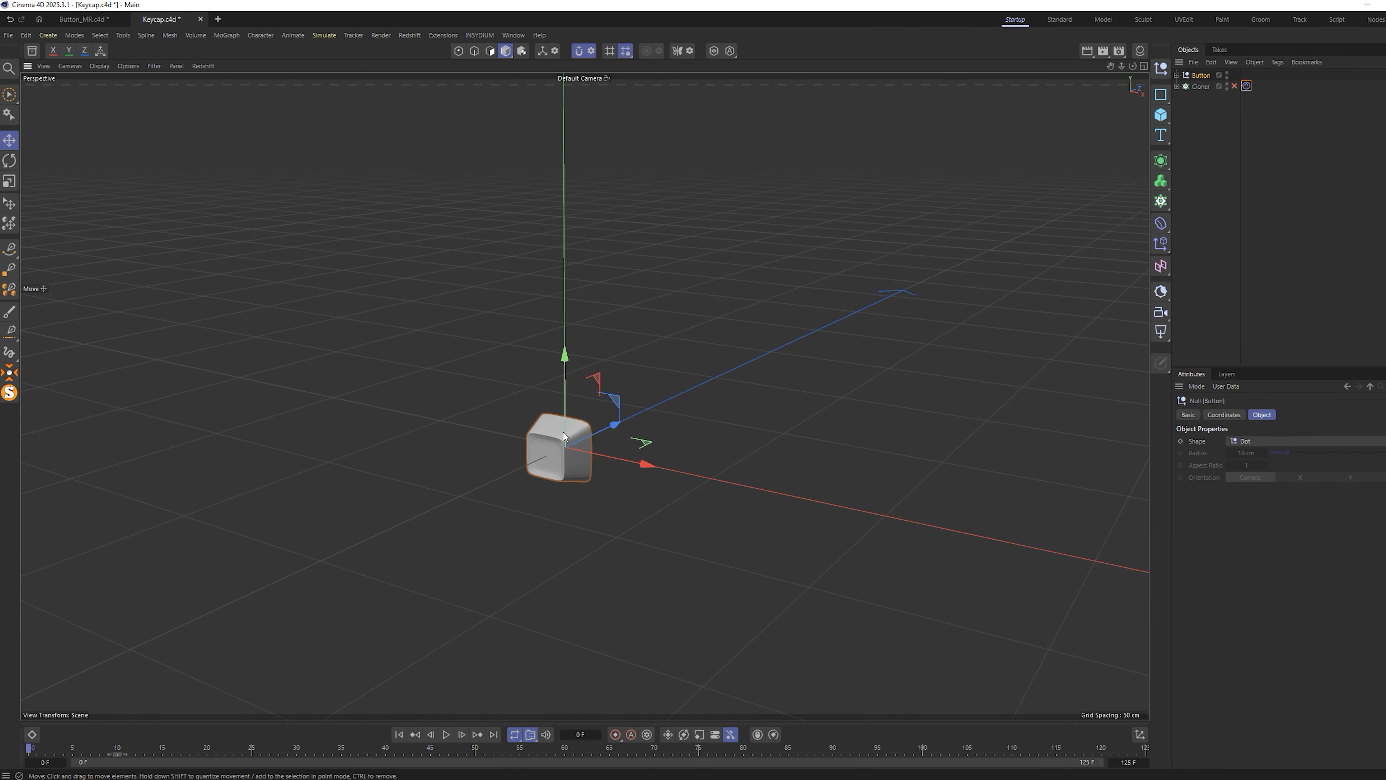
Frame the Button keycap, show its mesh lines and examine the polygon density around its rounded edges
key("o")
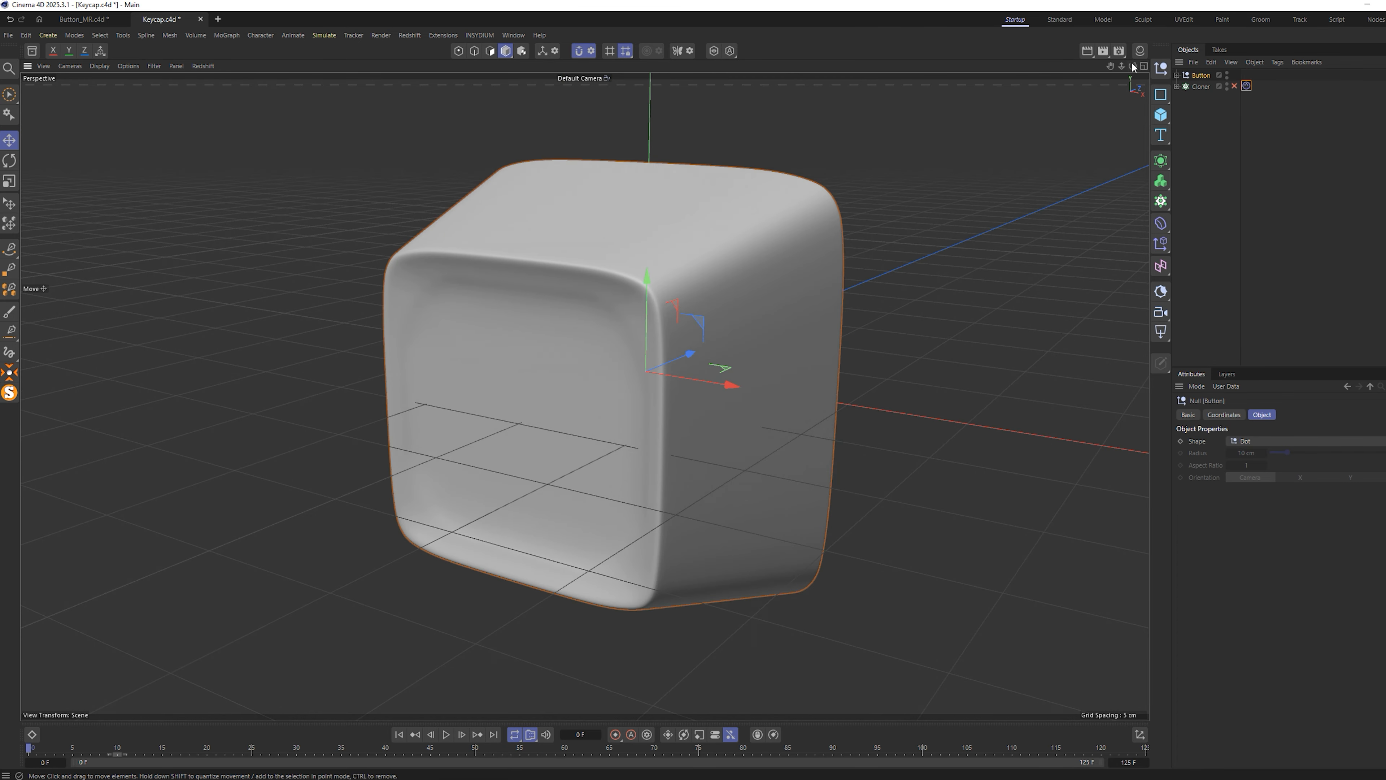
left_click(1191, 85)
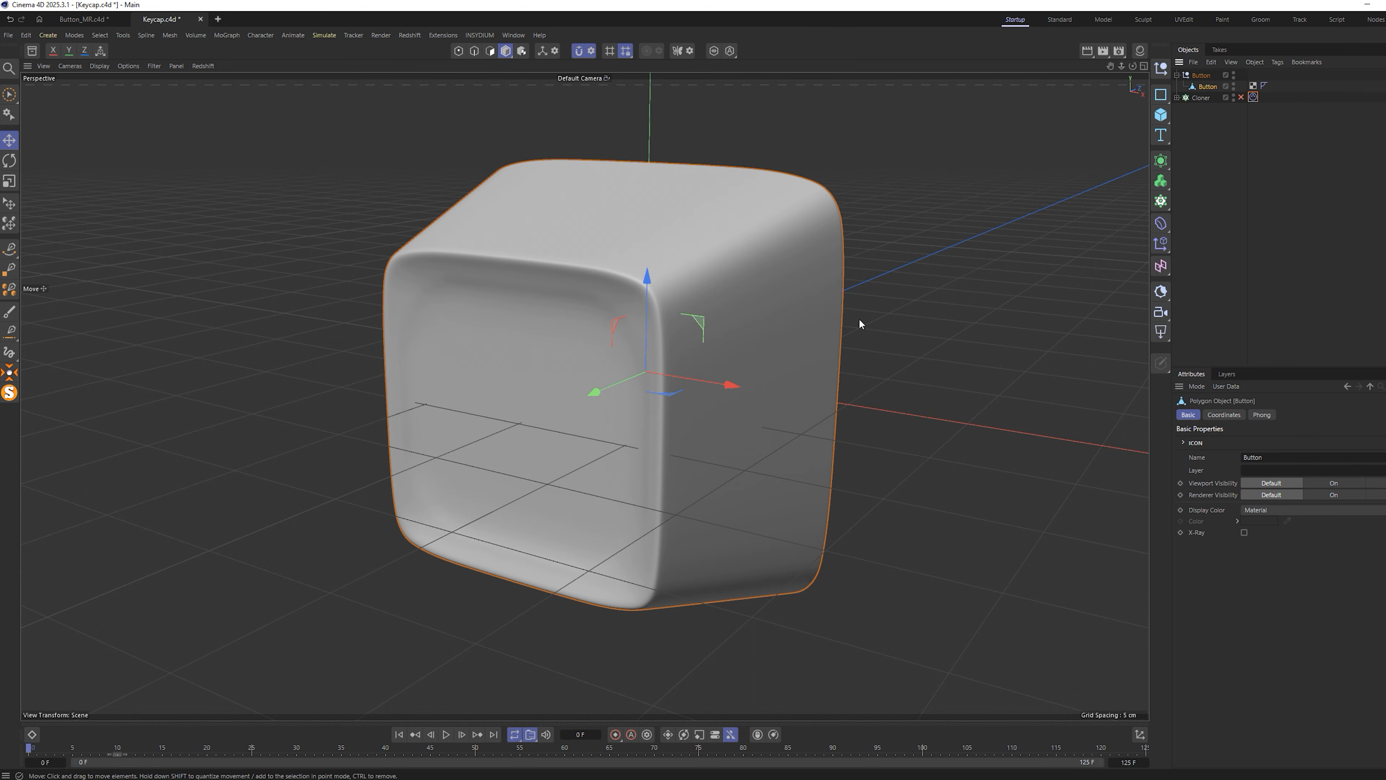
key("n")
key("b")
scroll(696, 349, "up", 10)
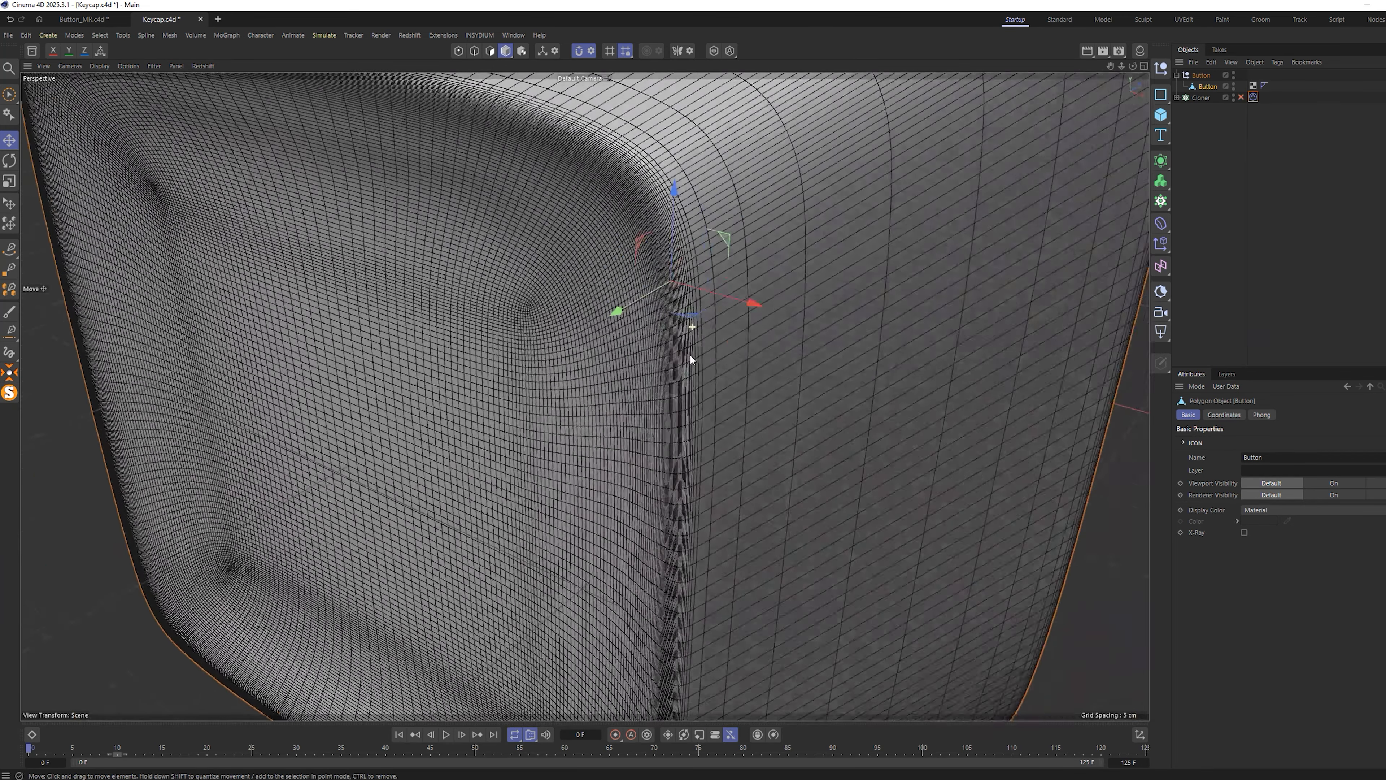
left_click_drag(690, 355, 692, 334, "alt")
middle_click_drag(1029, 370, 585, 396, "alt")
mouse_move(494, 412)
left_mouse_down("alt")
mouse_move(233, 411)
mouse_move(488, 314)
mouse_move(614, 424)
mouse_move(604, 420)
mouse_move(903, 544)
left_mouse_up("alt")
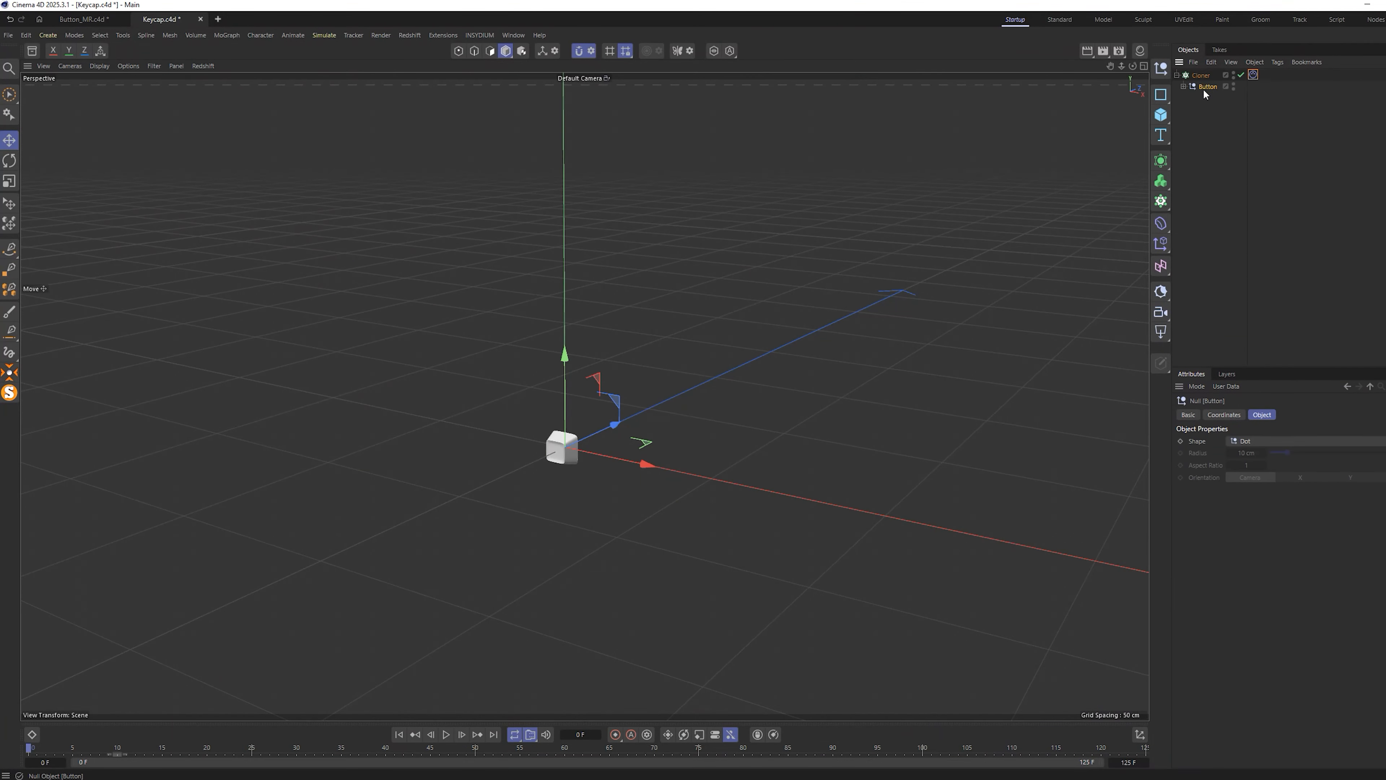
Move the Button null out of the Cloner, disable the Cloner and frame the keycap
left_click_drag(1204, 89, 1207, 72)
left_click(1234, 87)
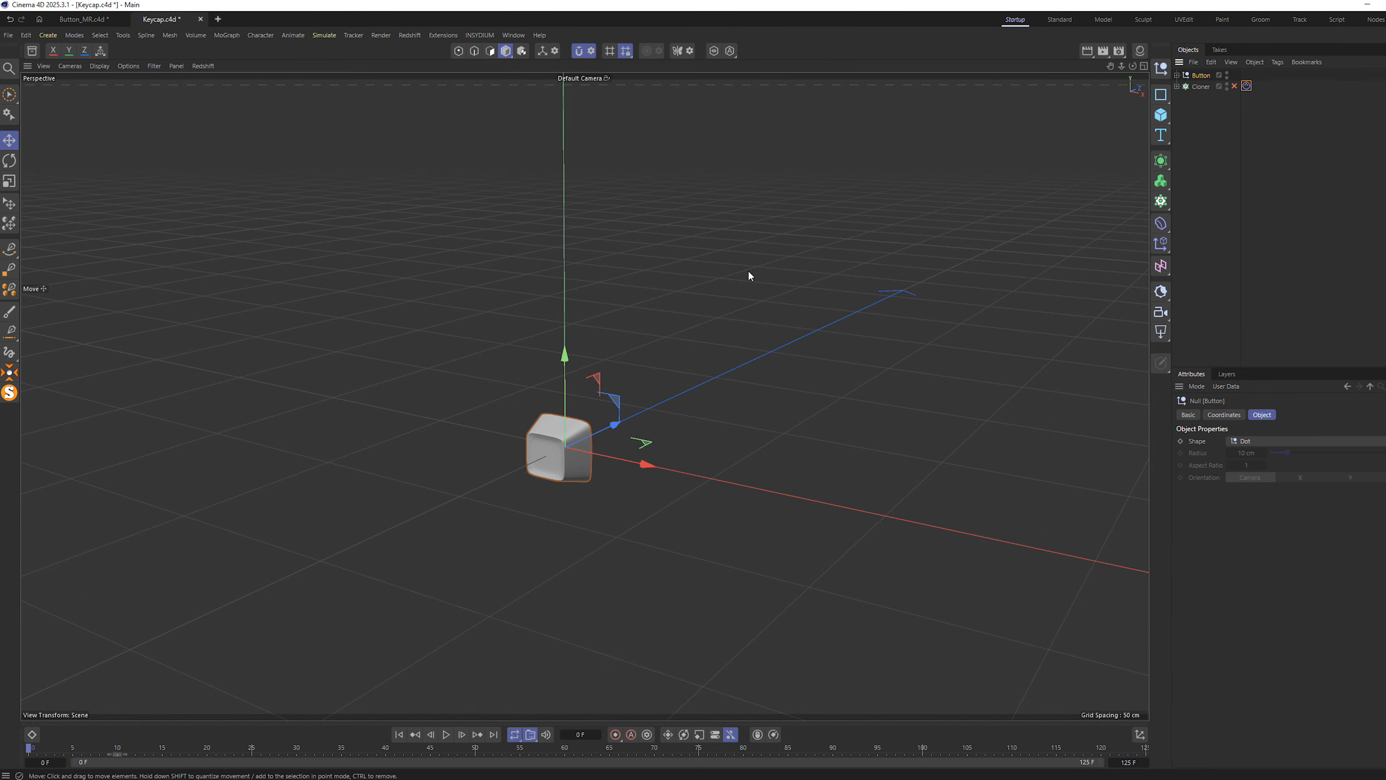
key("h")
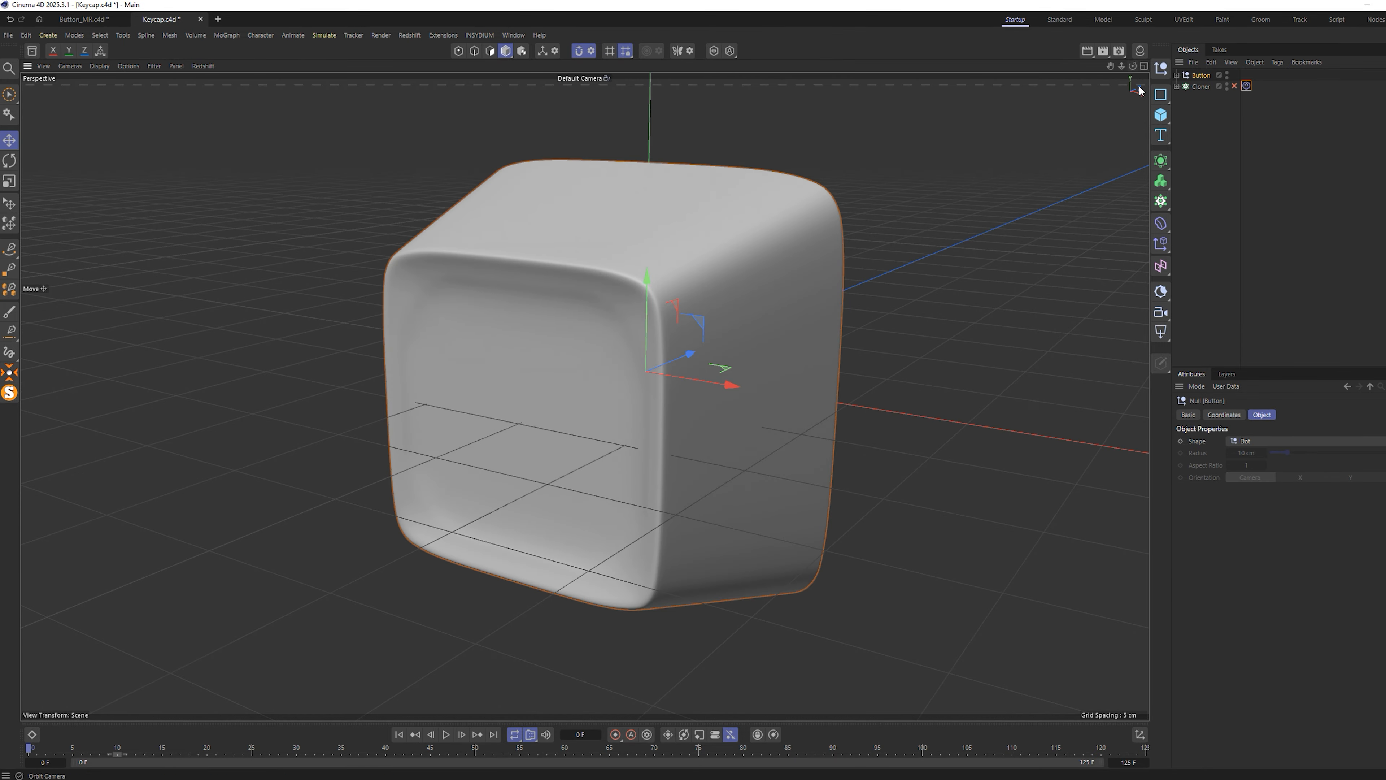
Apply a Remesh generator to the Button polygon mesh with Mesh Density 1% and Adaptiveness 20%
left_click(1177, 74)
left_click(1201, 86)
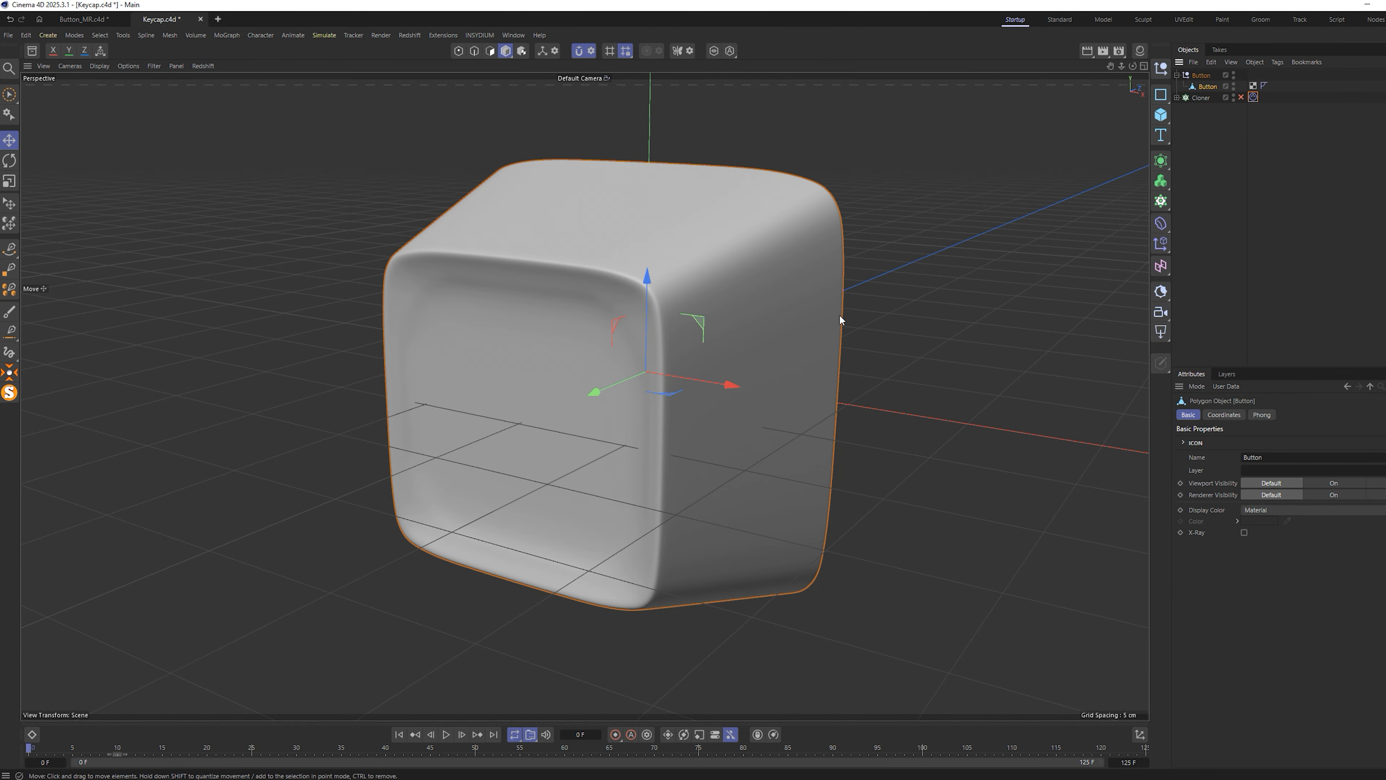
left_click(1163, 160)
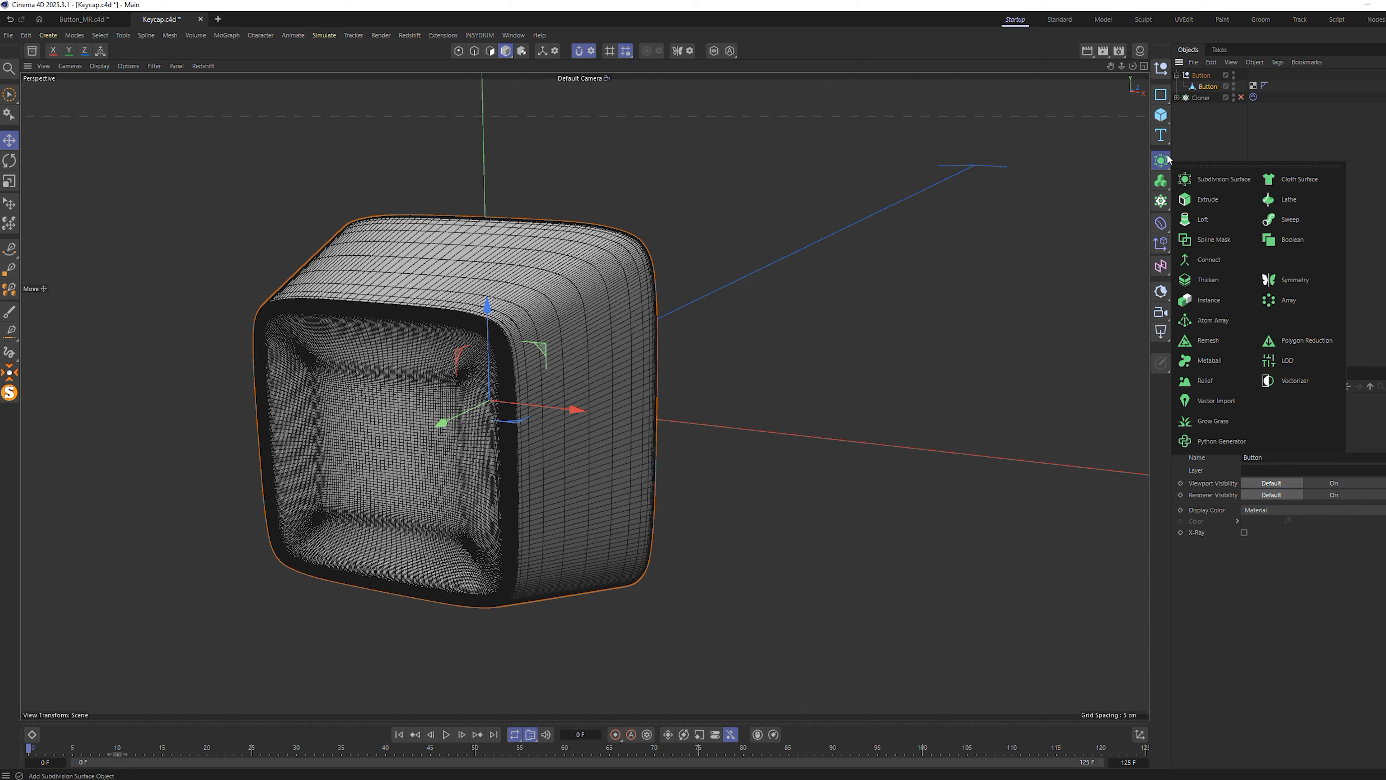
left_click(1208, 340)
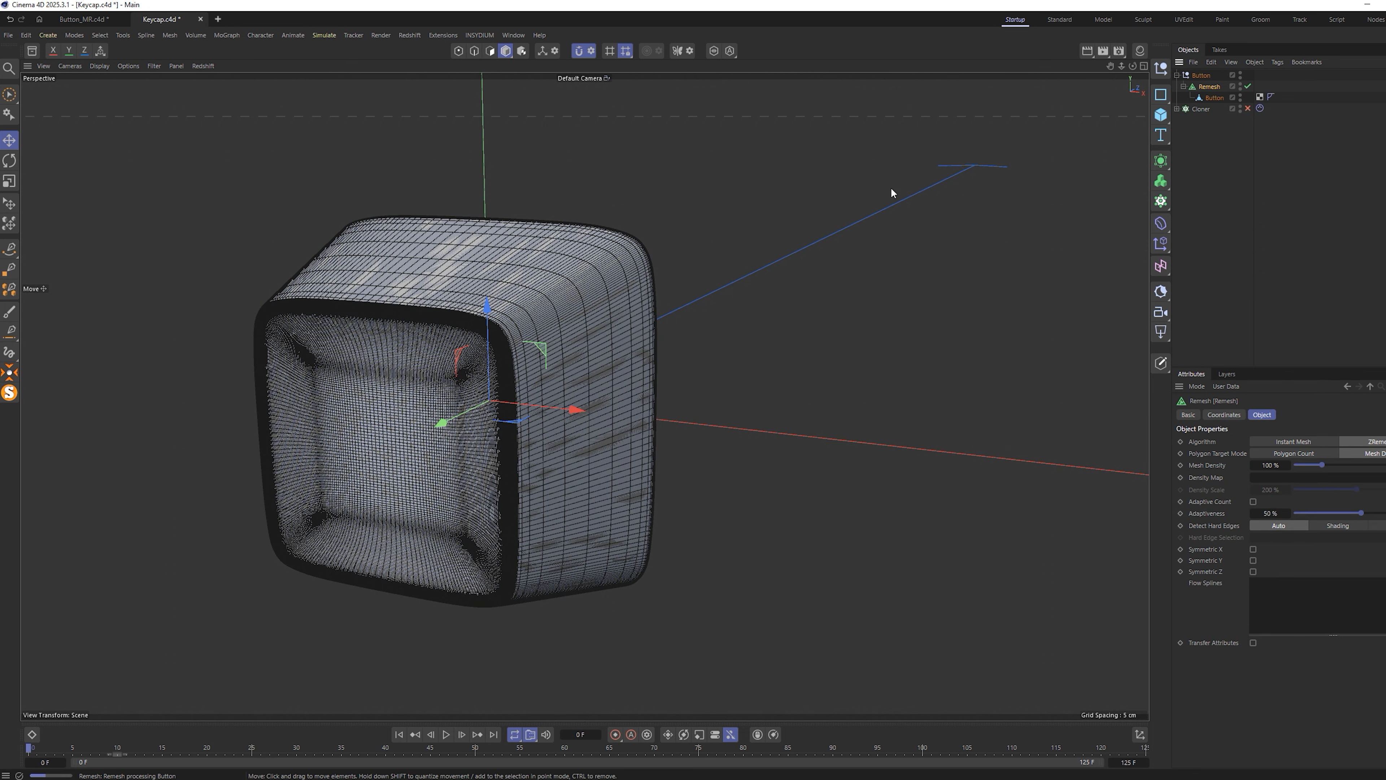
left_click(1270, 465)
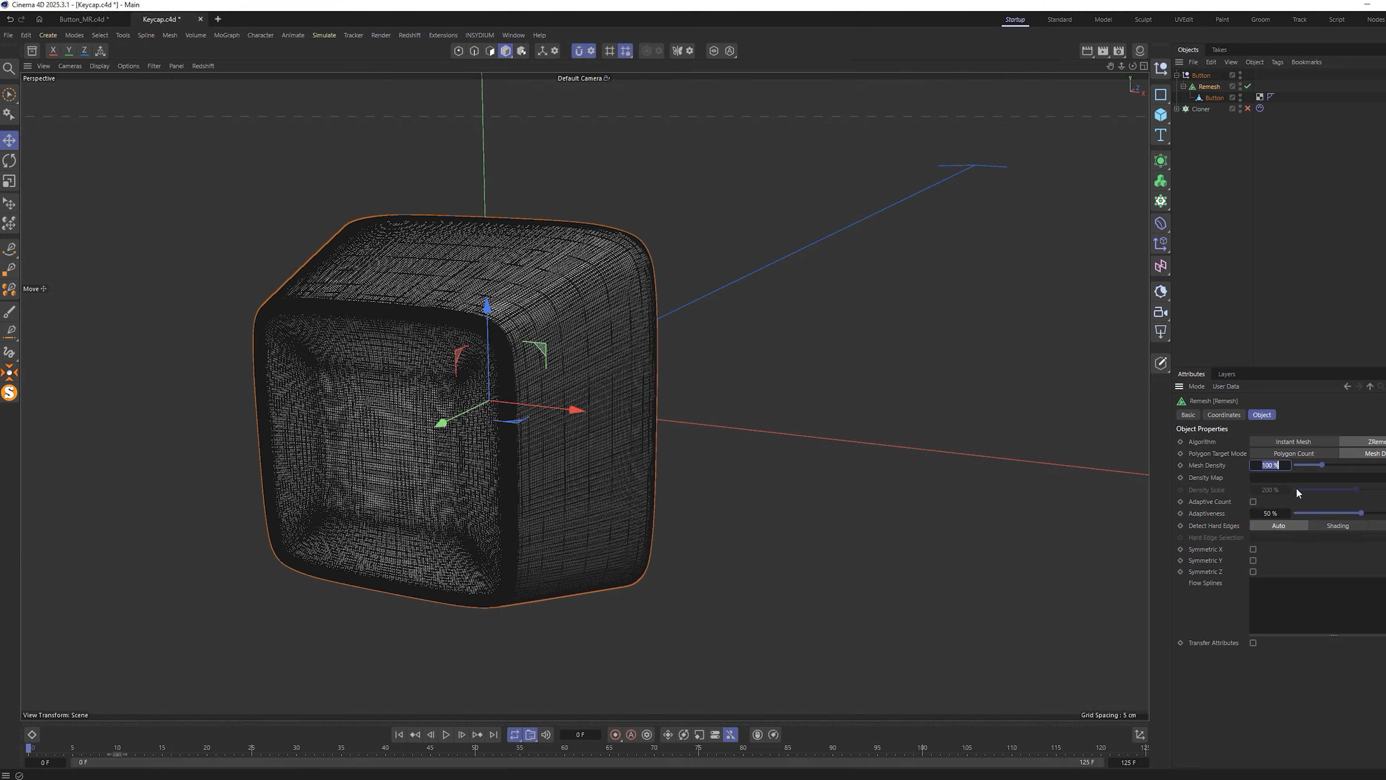
left_click(1270, 512)
type("20")
key("Return")
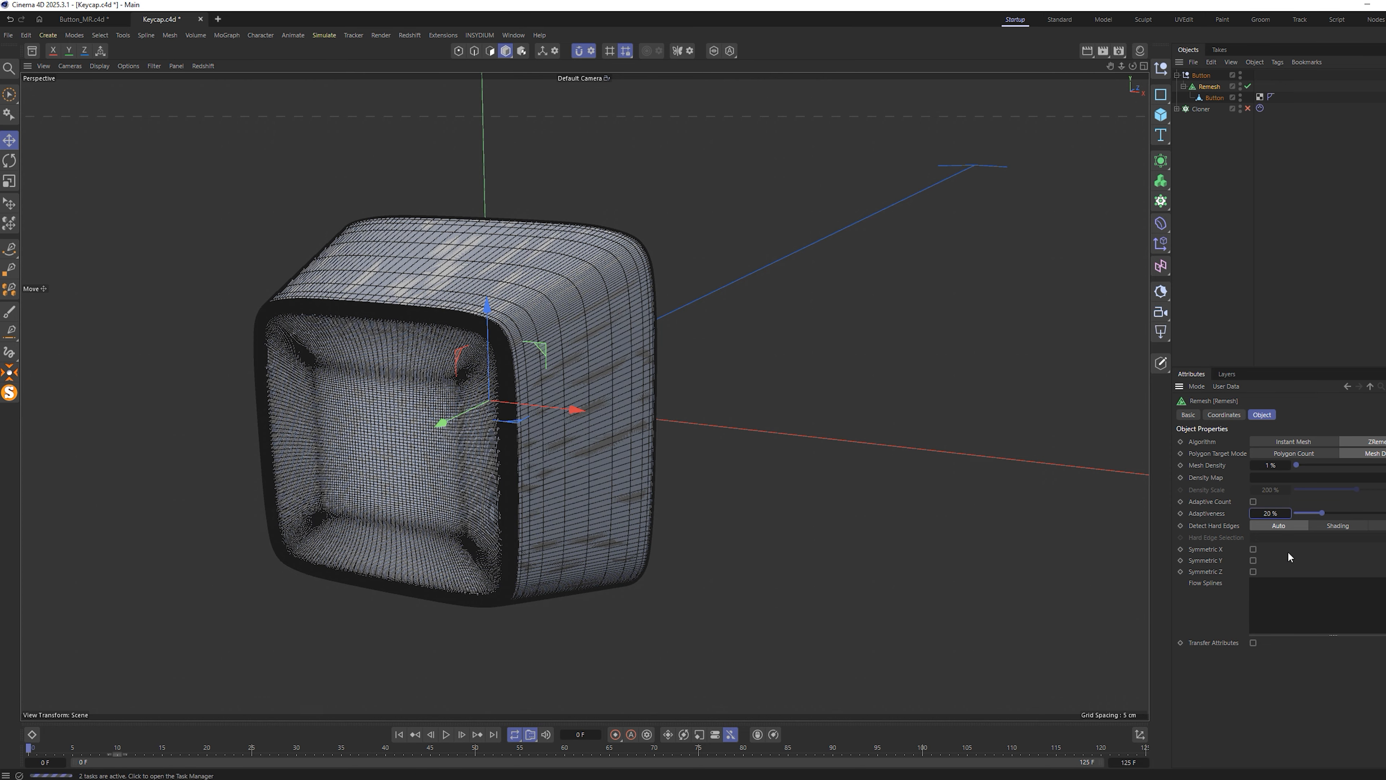
Group the remeshed keycap into its own null, name it Low and move it out of the Button null
left_click_drag(582, 392, 863, 177, "alt")
key("alt+g")
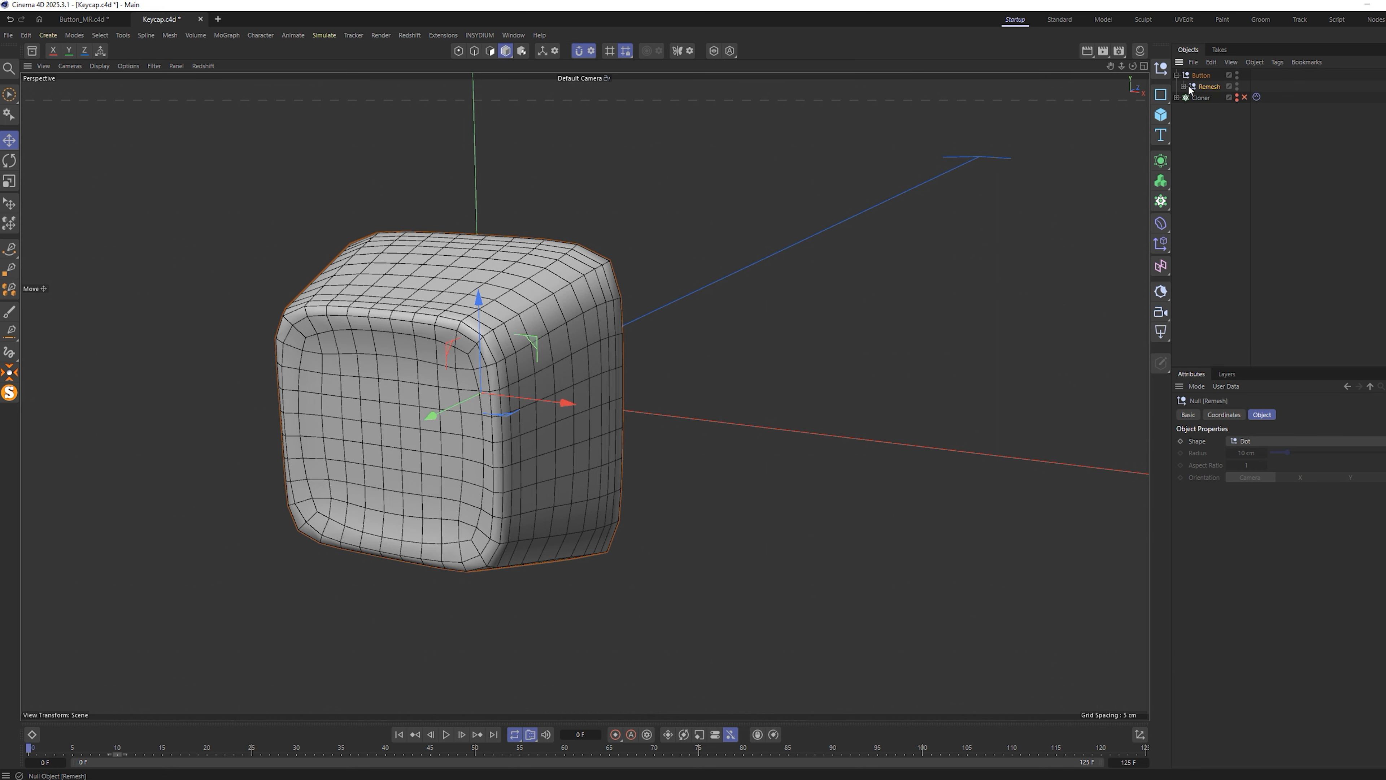
double_click(1212, 87)
key("Return")
mouse_move(1206, 86)
left_mouse_down()
mouse_move(1211, 97)
mouse_move(1212, 81)
left_mouse_up()
Rename the original high-poly null Hight, hide it and enable the Cloner with Low as its child
left_click(1227, 88, "alt")
key("Return")
type("Hight")
left_click(1229, 102)
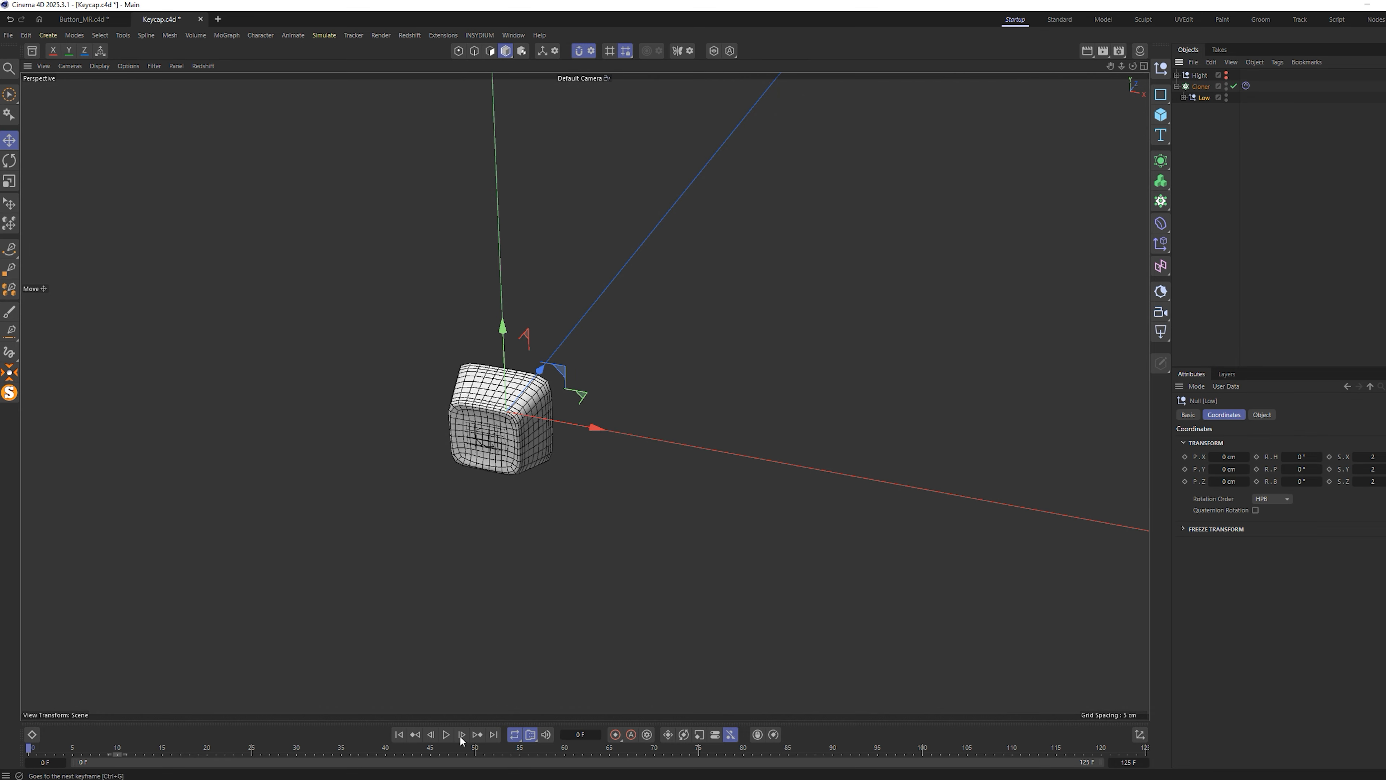
Play the simulation with the low-poly keycap clones
left_click(446, 734)
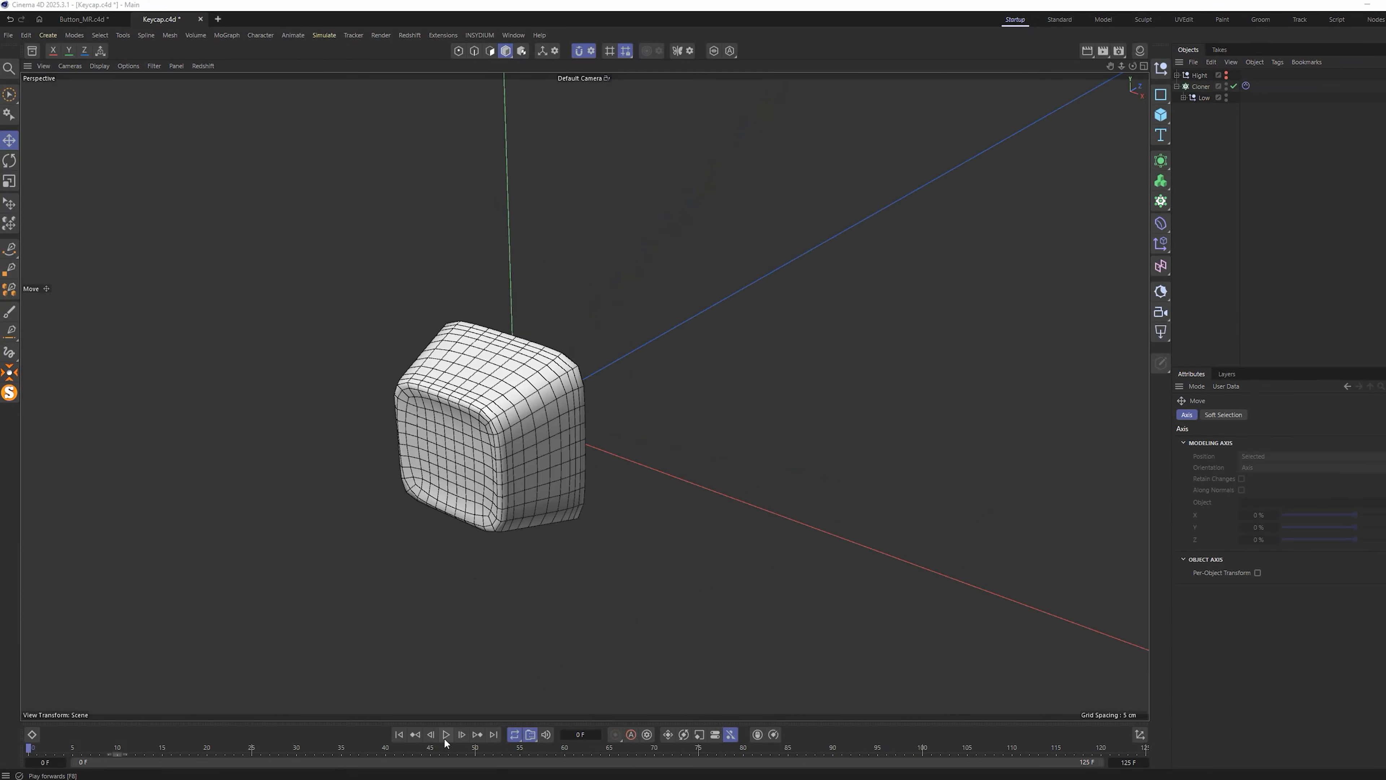
left_click(446, 735)
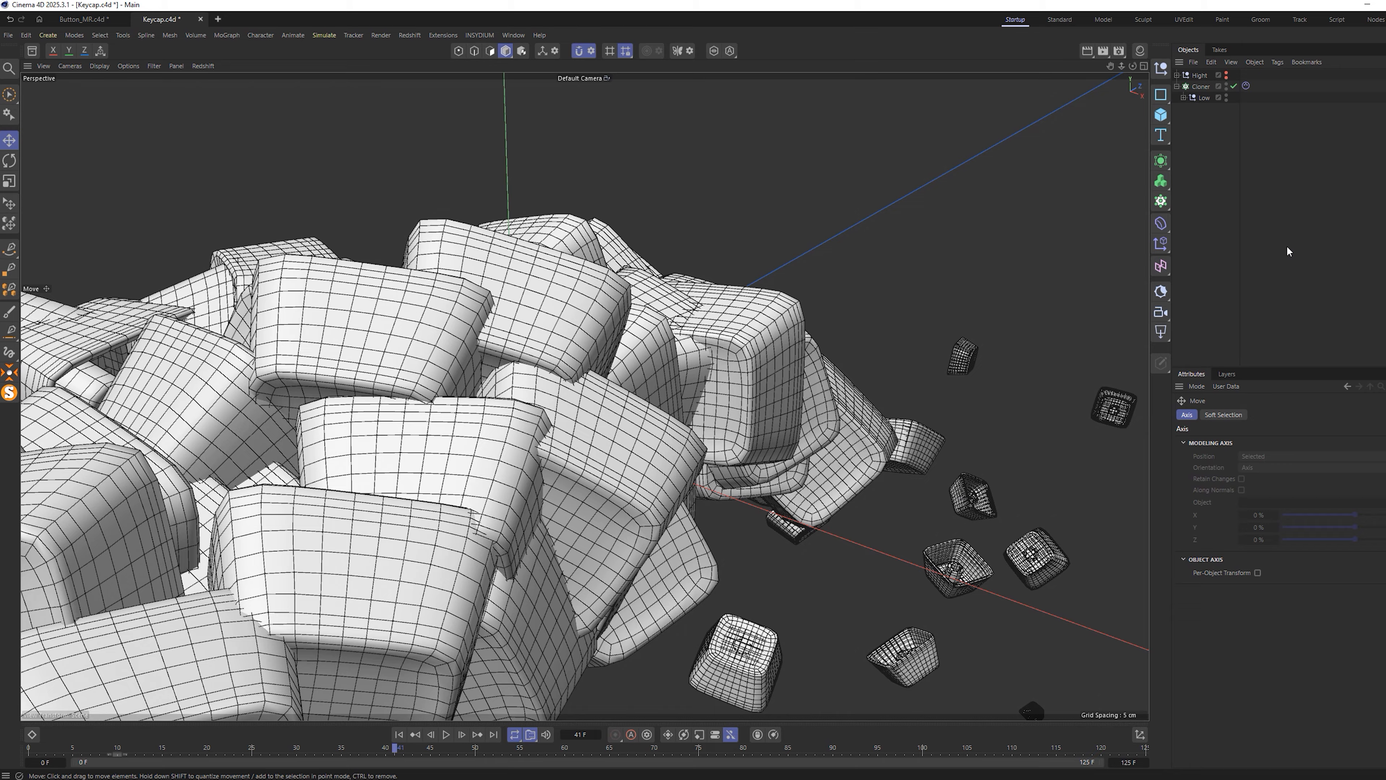
Set the project's Simulation scene gravity to 0 cm
left_click(1202, 282)
left_click(1376, 414)
left_click(1295, 503)
type("0")
key("Return")
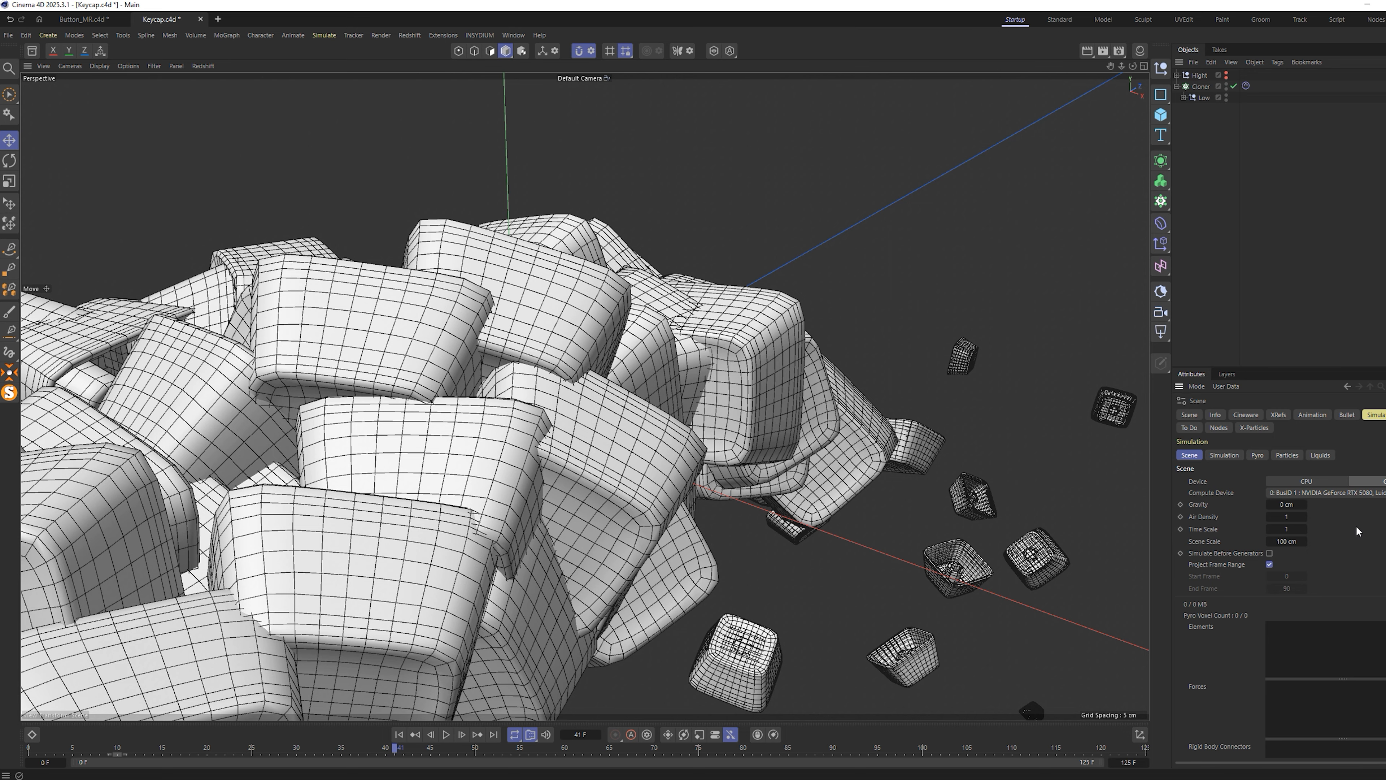
Set the project's Bullet gravity to 0 and replay the simulation from the first frame
left_click(1347, 416)
left_click(1223, 455)
left_click(1192, 455)
left_click(1274, 521)
type("0")
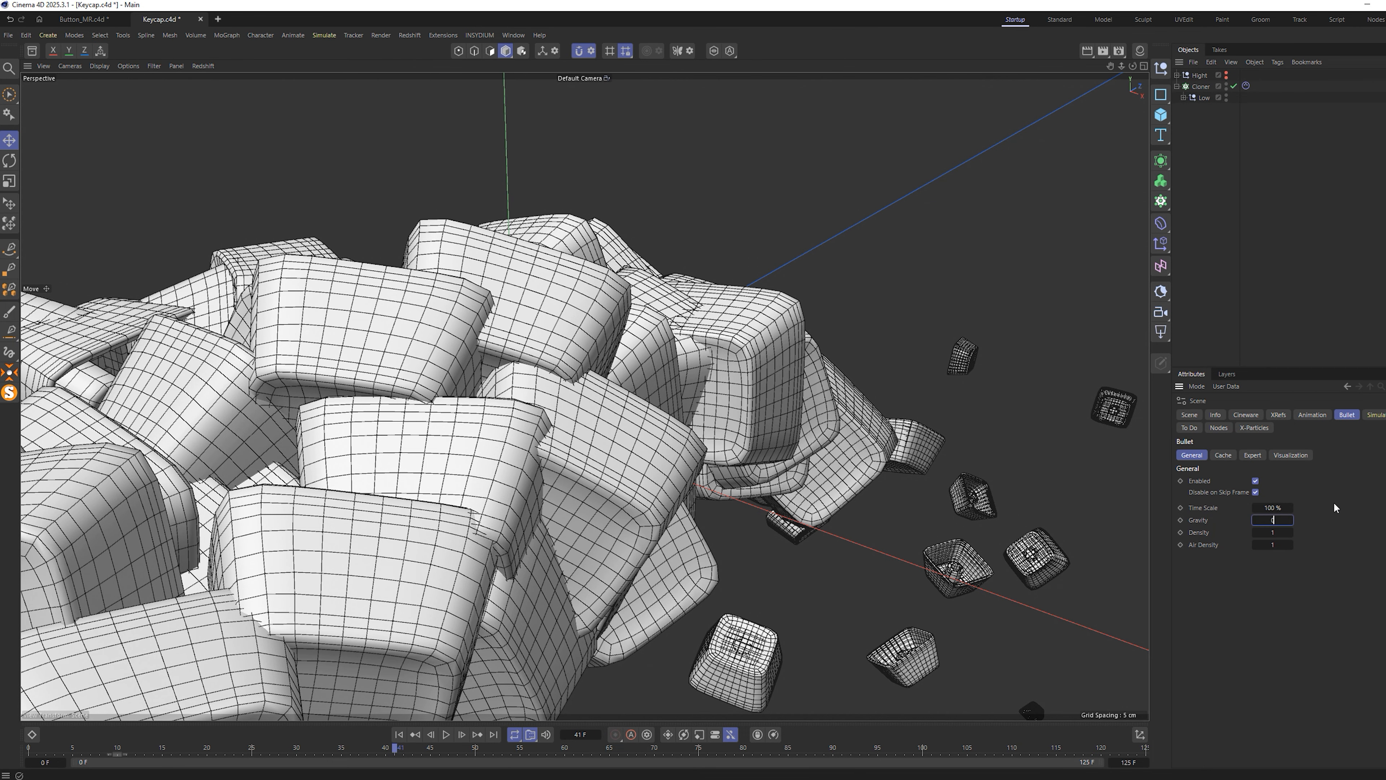
left_click(400, 735)
left_click(447, 736)
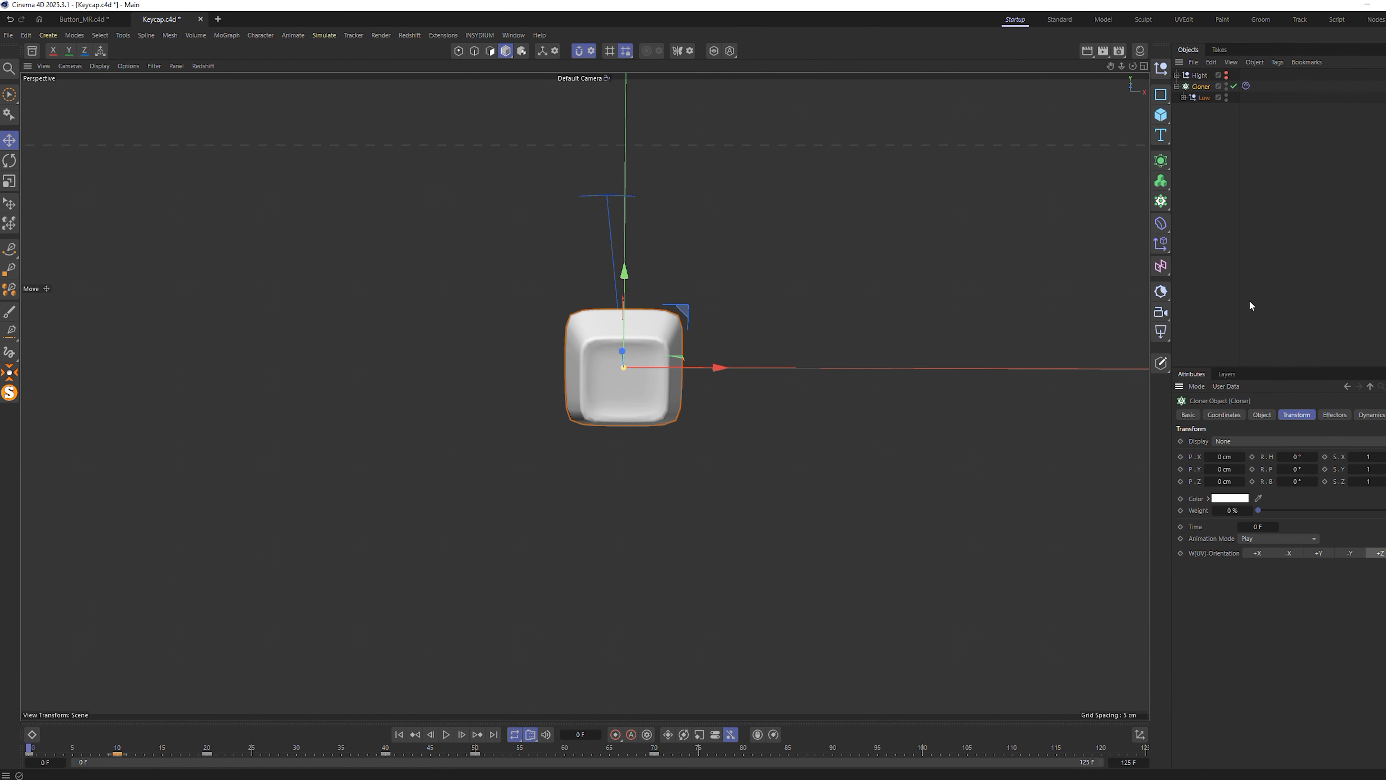
Set the Cloner's Dynamics Body forces to Follow Position 8, Follow Rotation 13, Linear Damping 15% and Angular Damping 98%, and play the simulation
left_click(1245, 86)
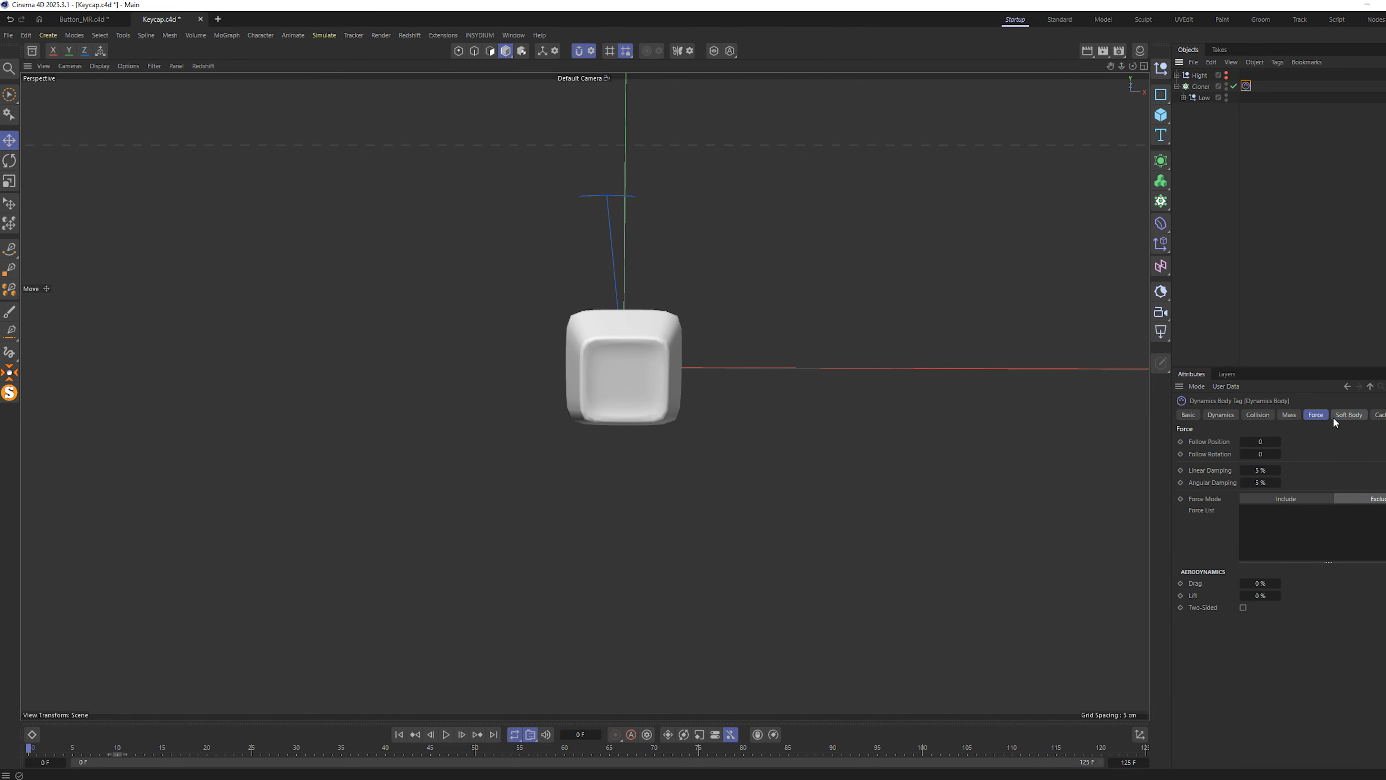
left_click(1264, 444)
left_click(1266, 455)
left_click(1269, 468)
type("15")
left_click(1263, 482)
type("90")
key("Return")
left_click(446, 735)
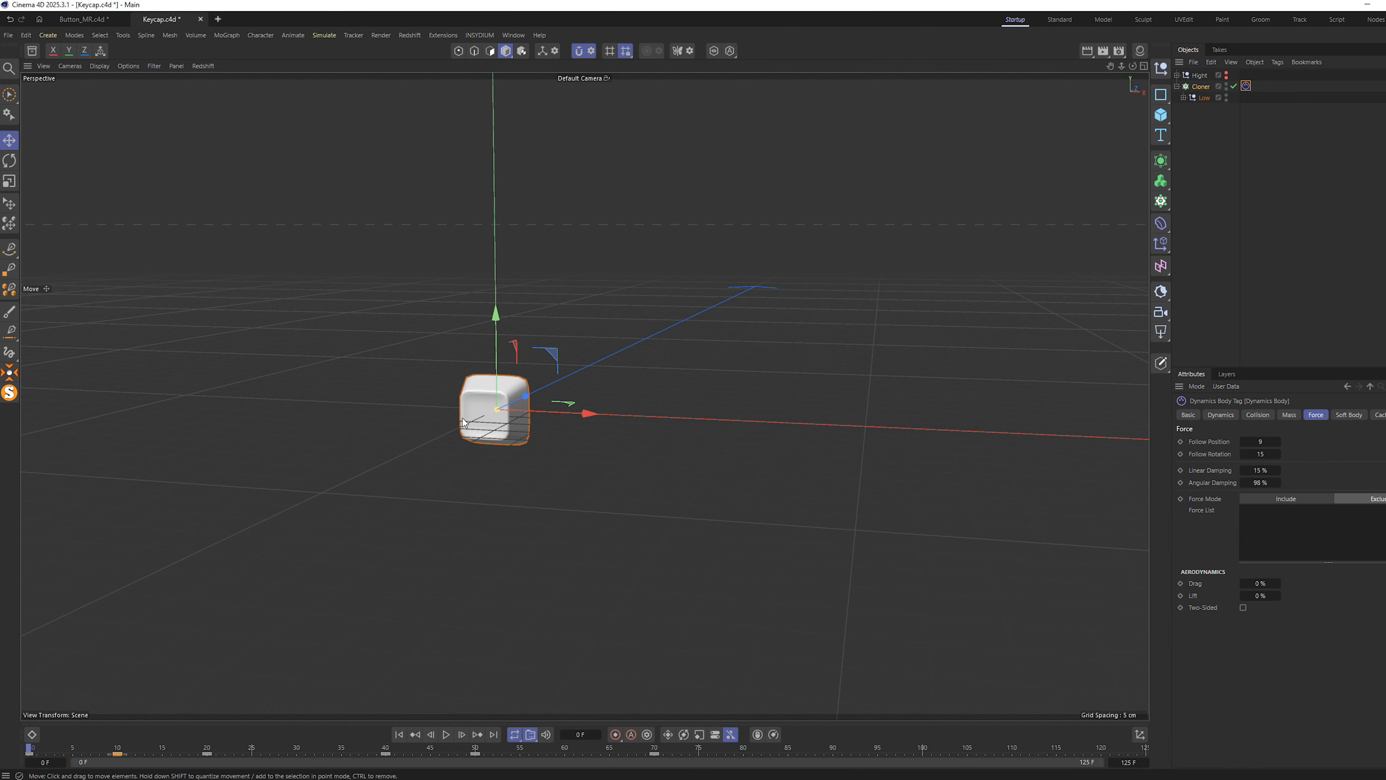
Add a Redshift camera facing the keycap with a 70 mm focal length
left_click_drag(463, 421, 499, 413, "alt")
left_click(1162, 312)
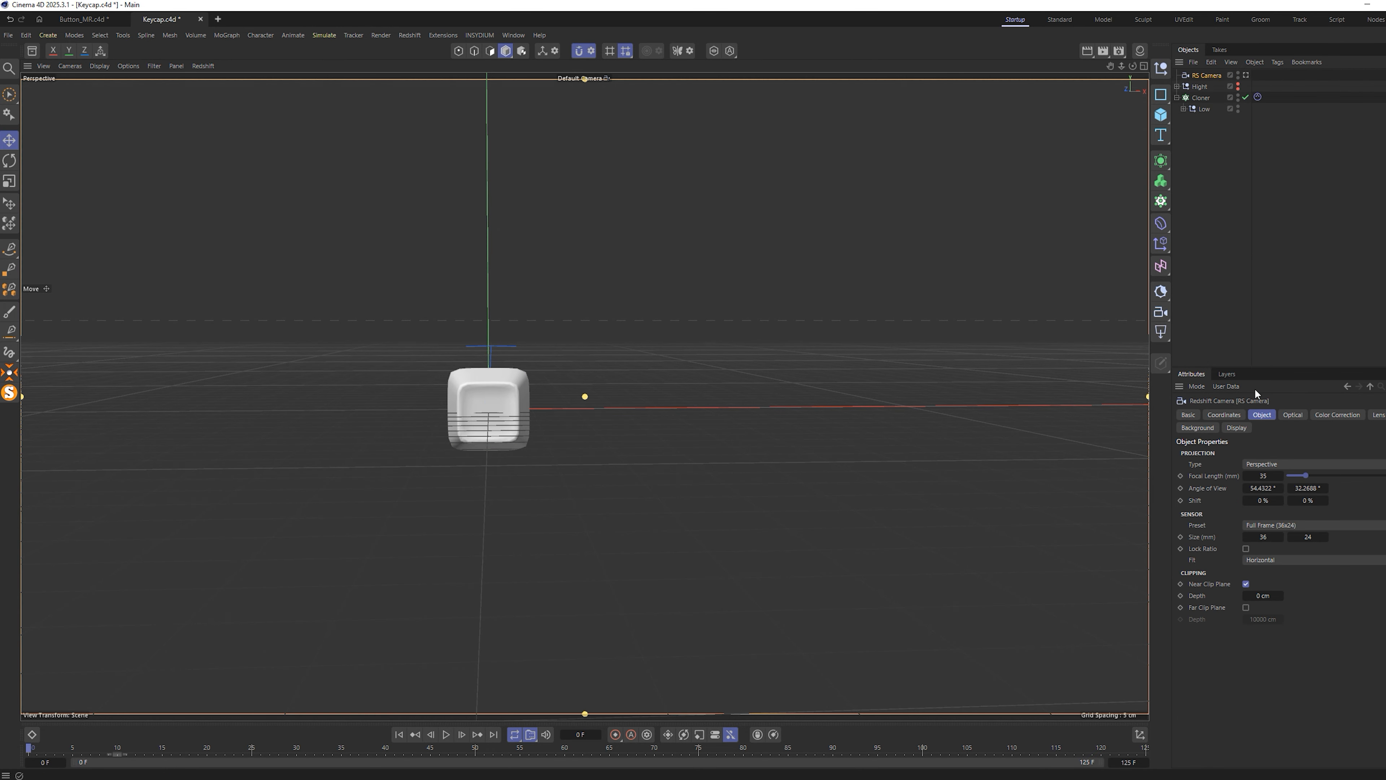
left_click(1264, 476)
type("70")
key("Return")
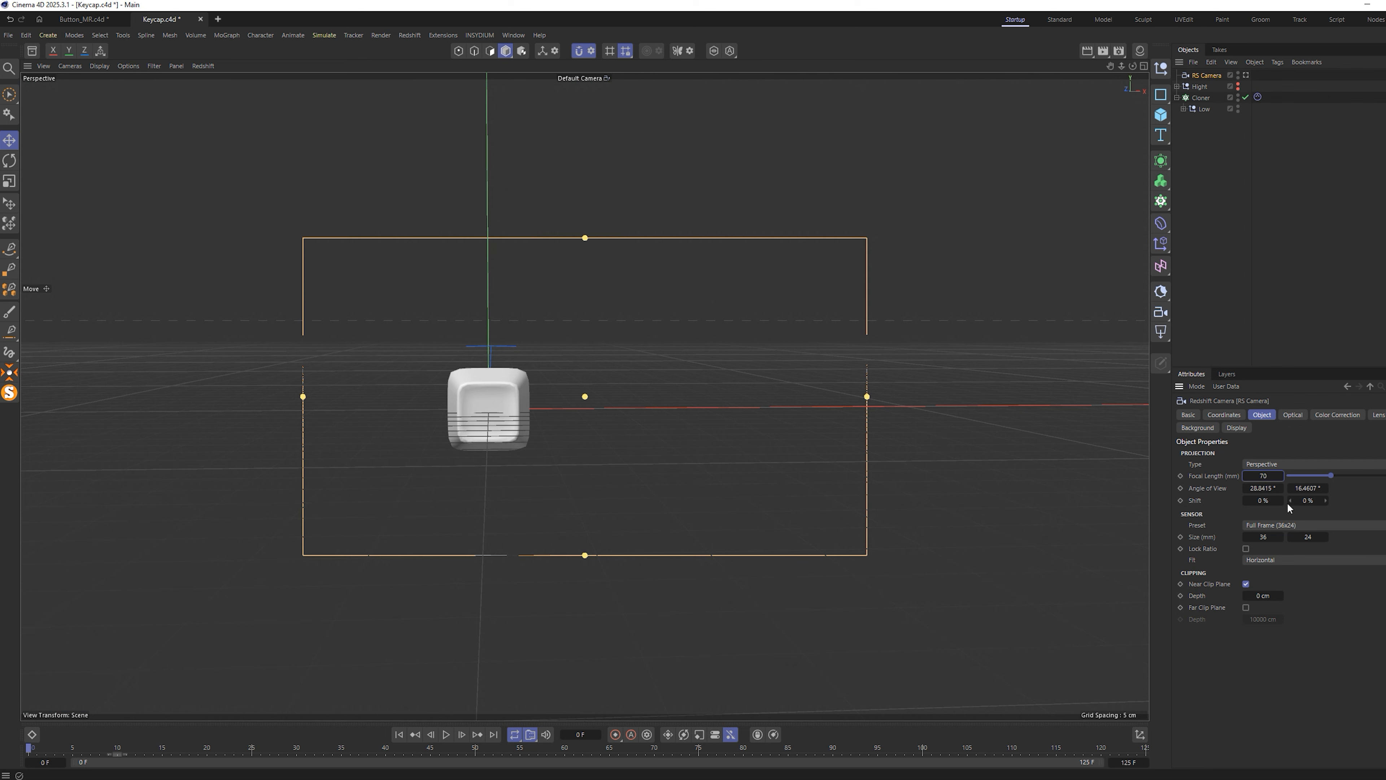
Look through the RS Camera and reset its rotation and its X and Y position to 0
left_click(1246, 75)
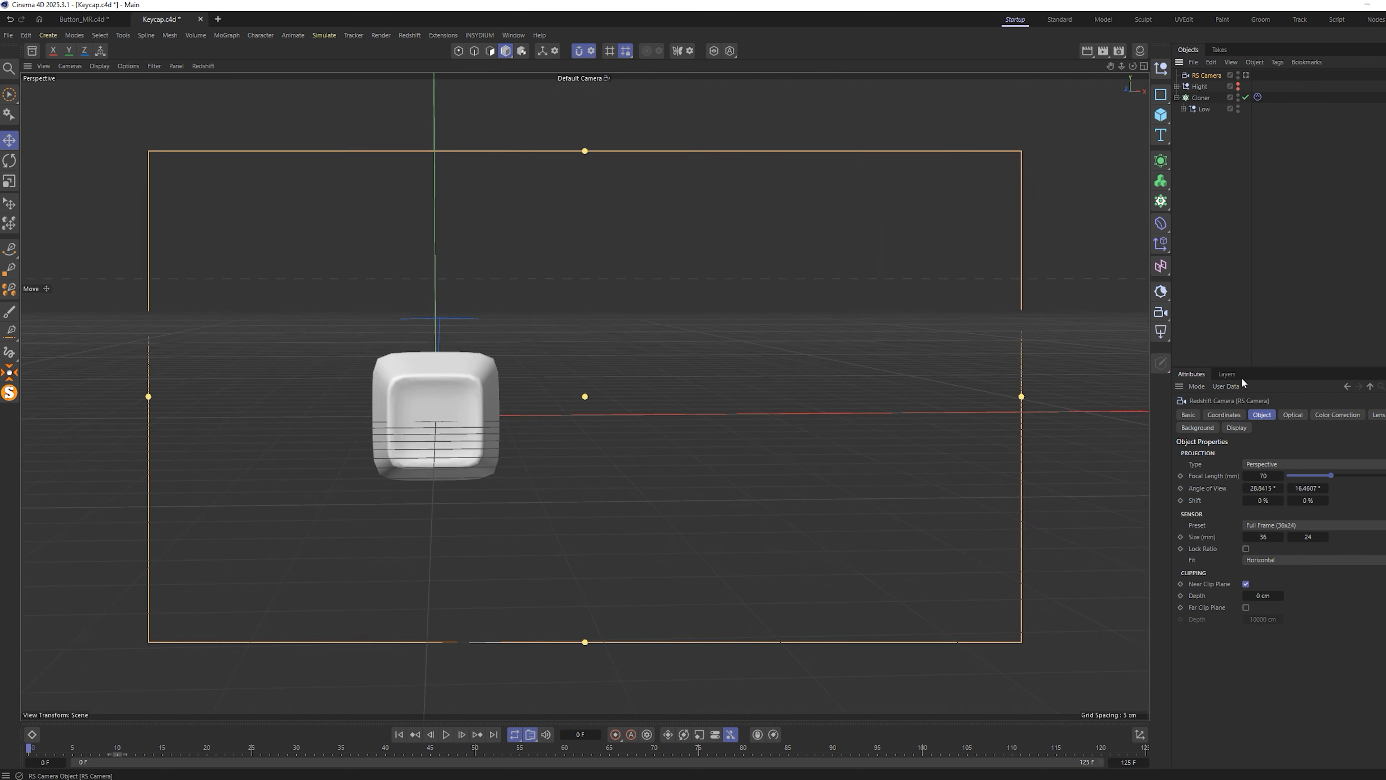
left_click(1224, 415)
right_click(1320, 470)
right_click(1320, 482)
right_click(1246, 469)
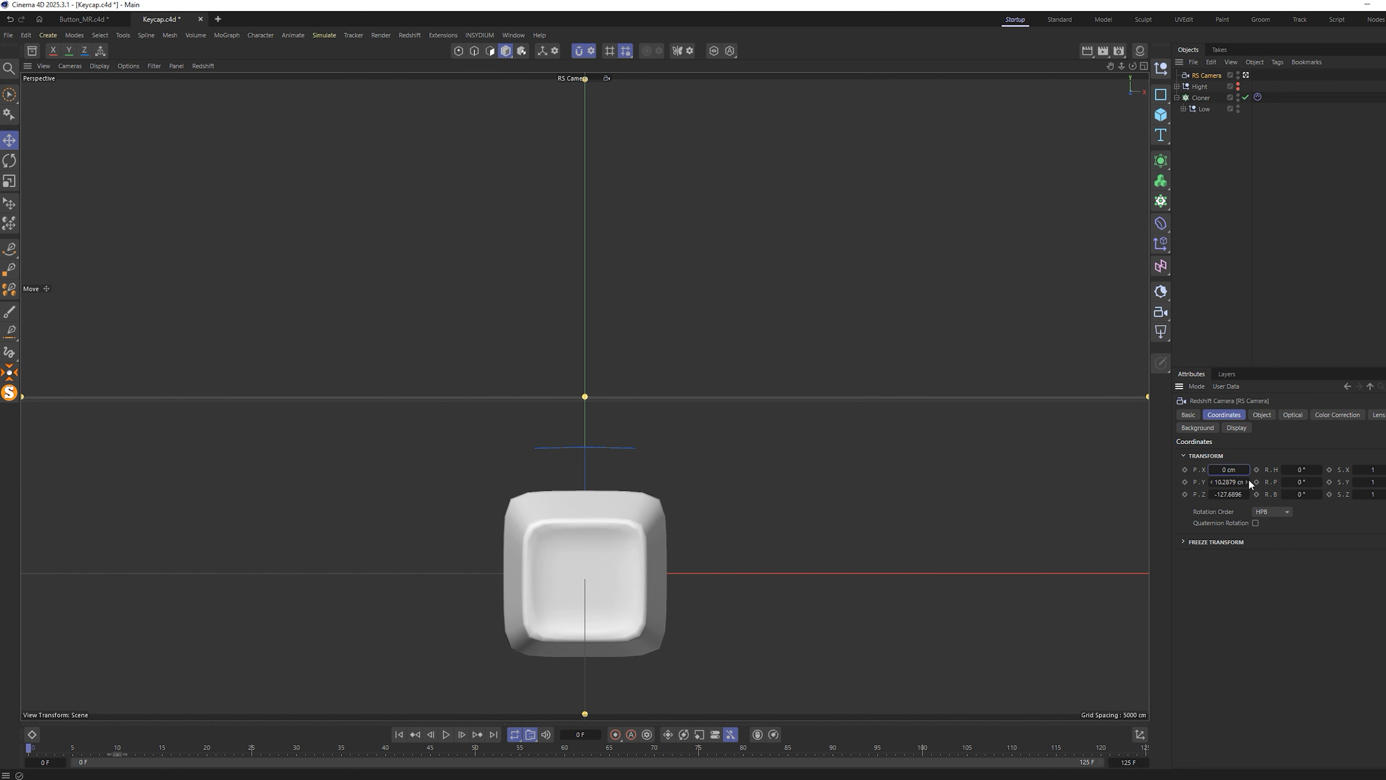
right_click(1251, 481)
right_click(1247, 482)
Enable the camera's composition grid, move the camera back to about -273 cm in Z and play the simulation
left_click(1239, 428)
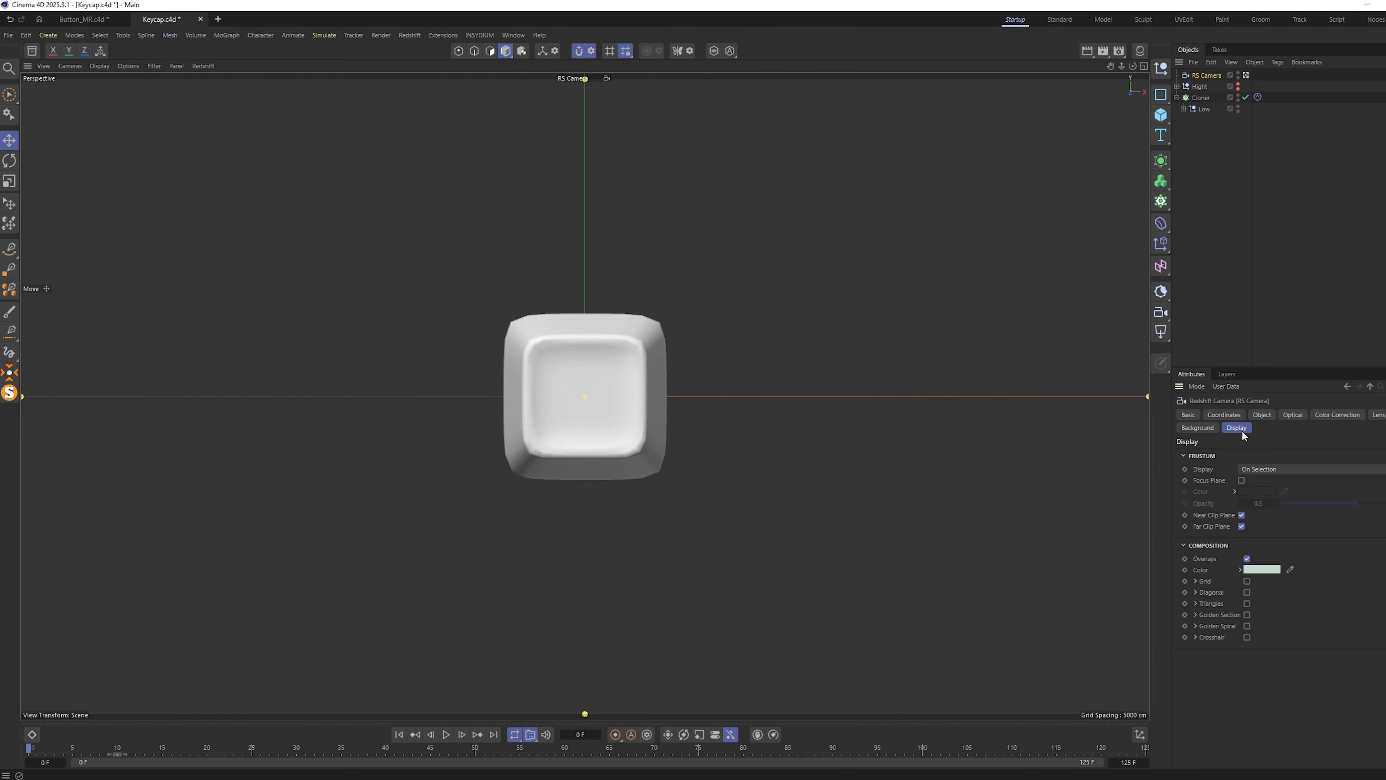
left_click(1248, 581)
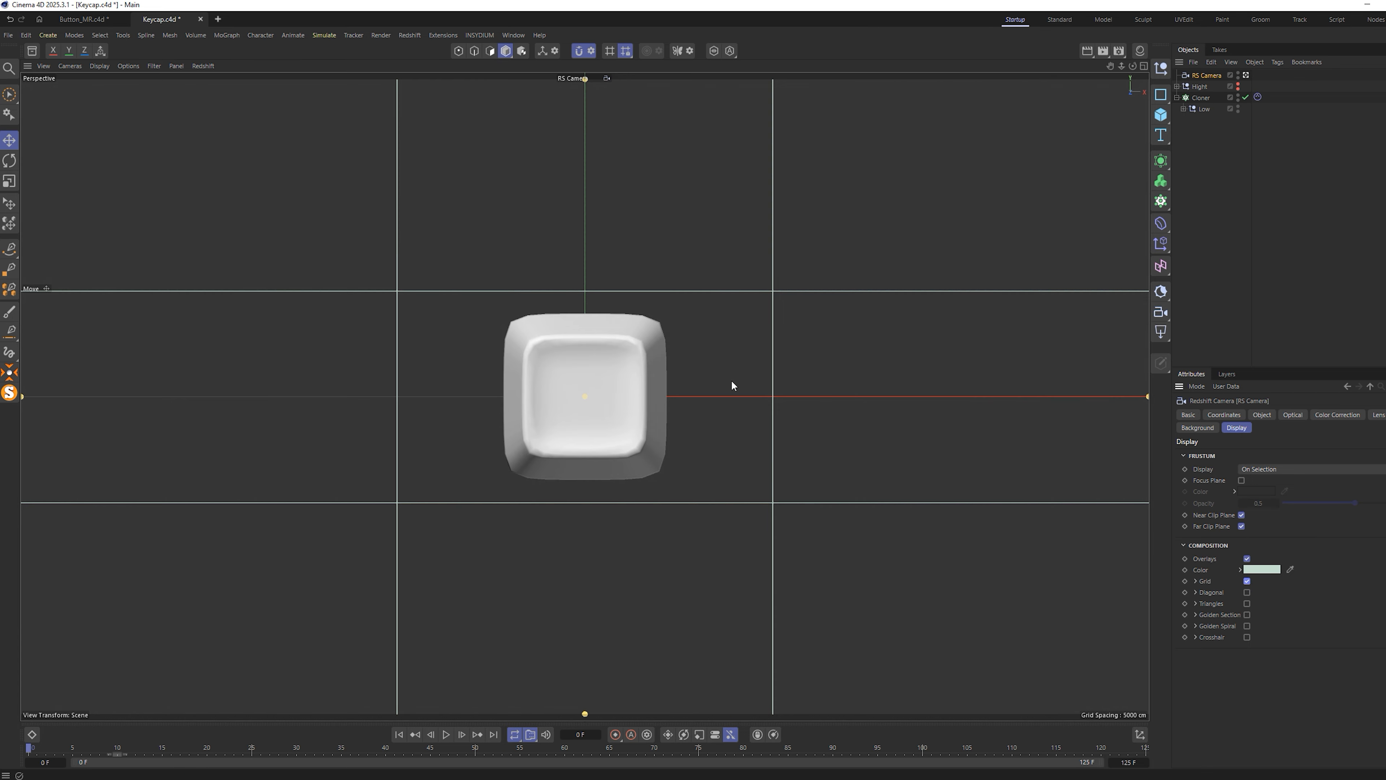
left_click(1225, 415)
left_click_drag(1230, 494, 1201, 494)
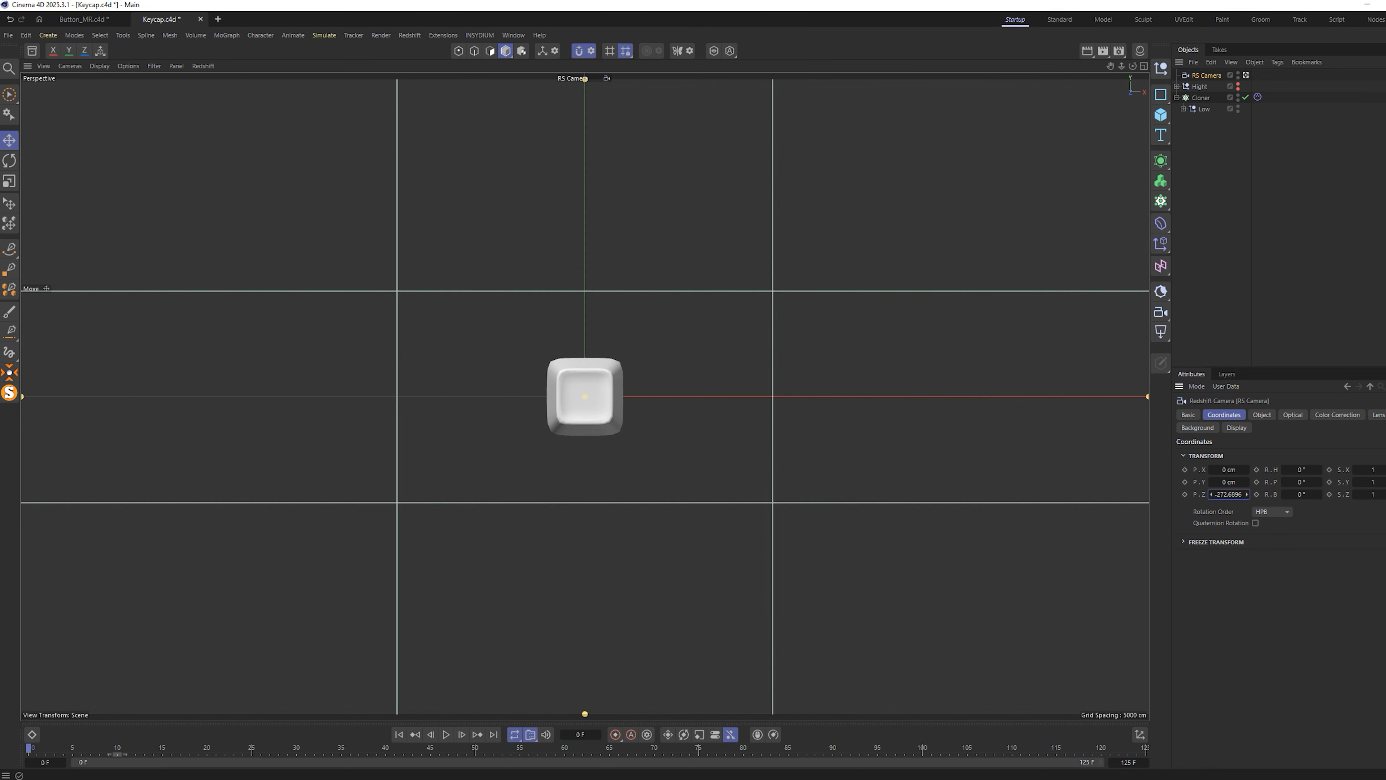
left_click(446, 734)
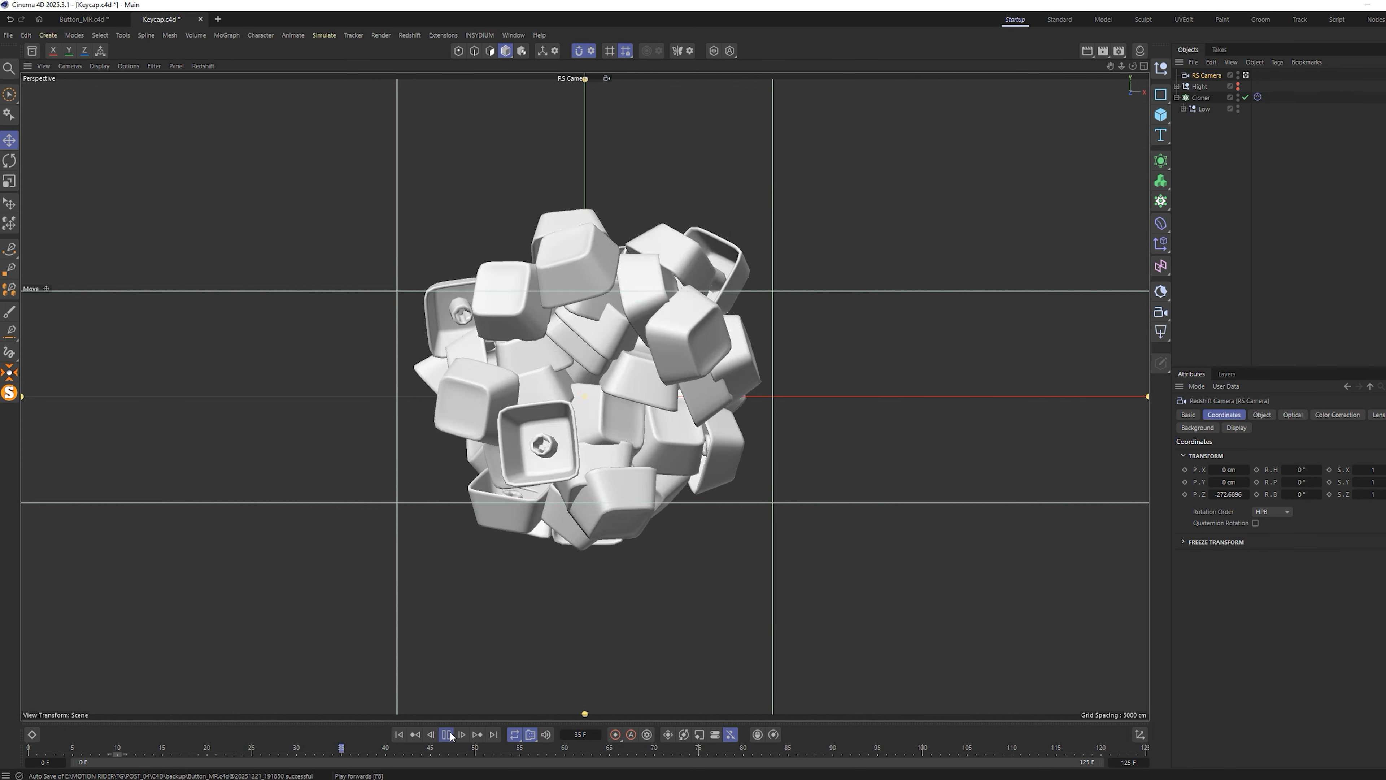
Try adding a Random effector to the Cloner and replay the simulation from the first frame
left_click(1201, 102)
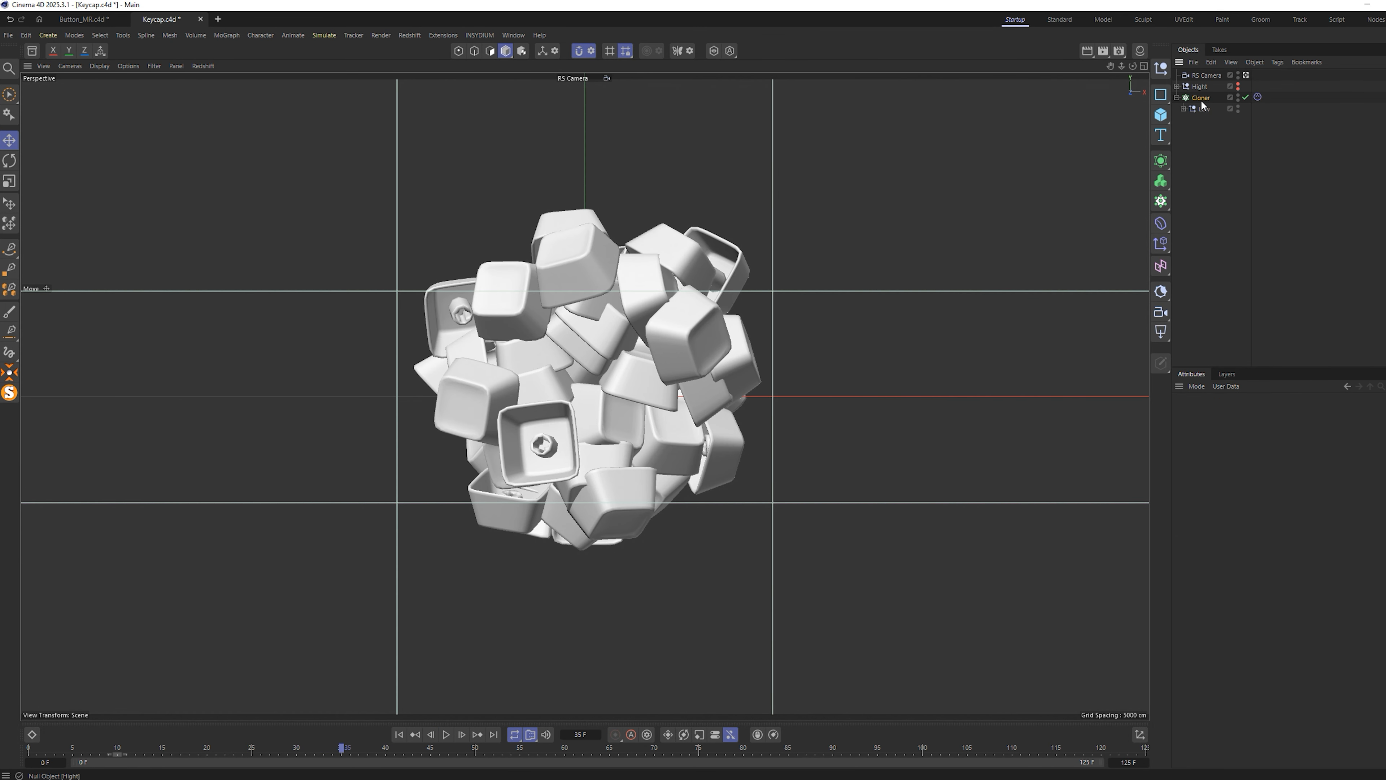
left_click(1161, 243)
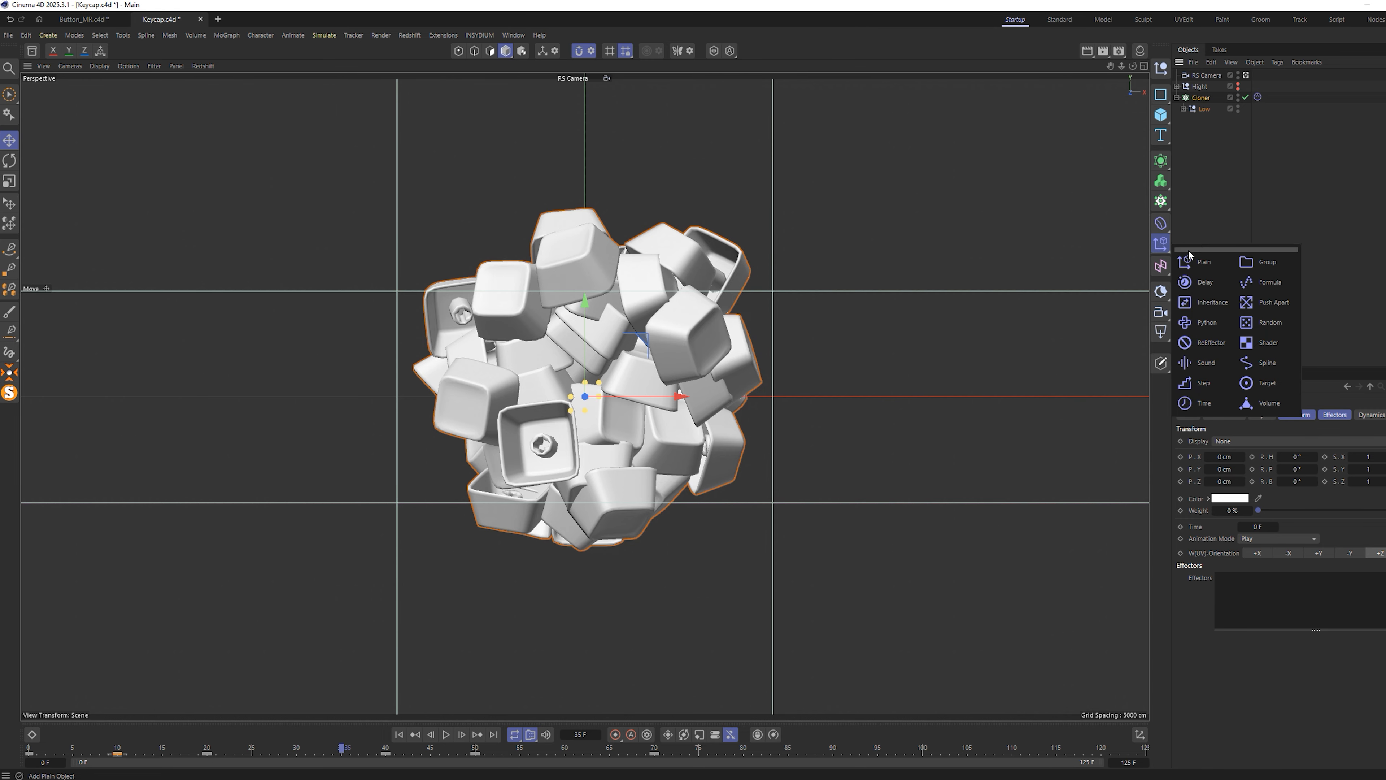
left_click(1266, 286)
left_click(400, 735)
left_click(446, 736)
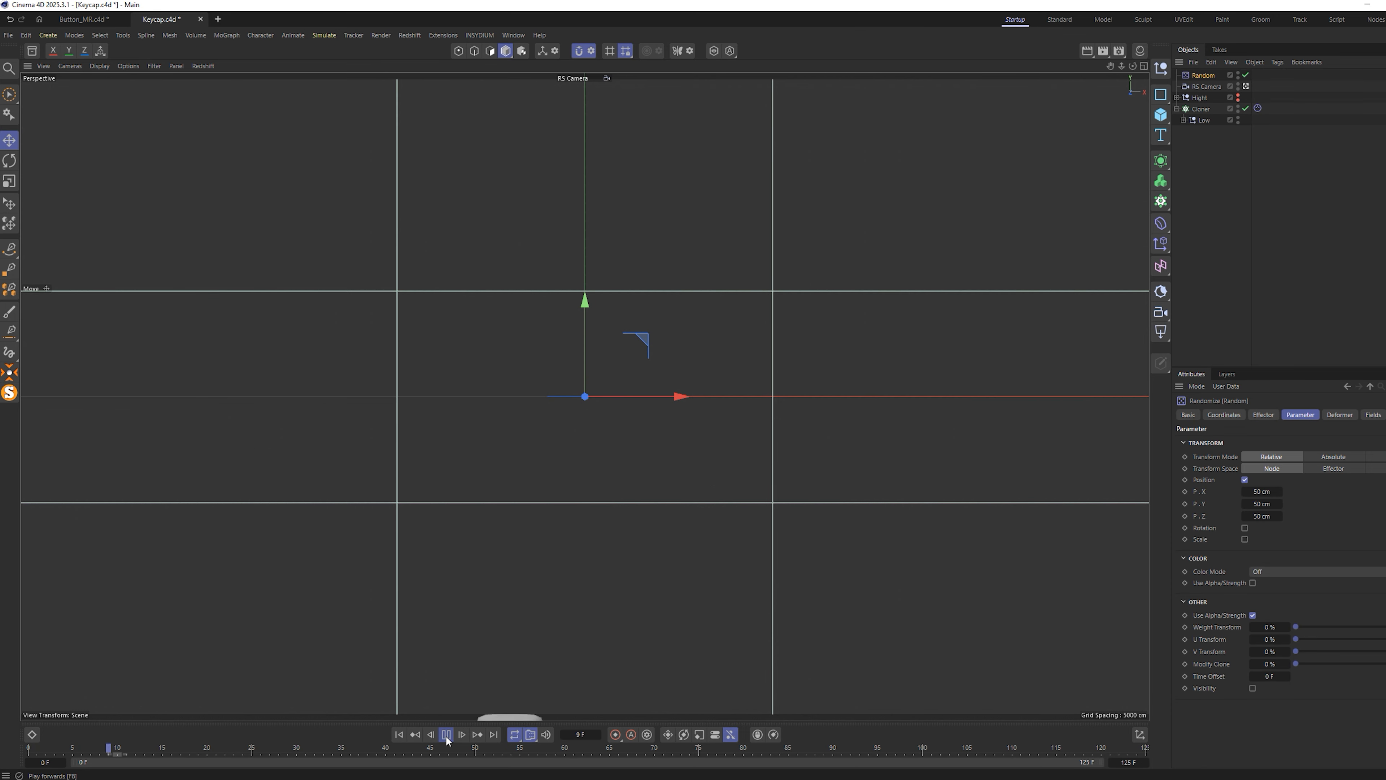
left_click(446, 736)
Try different Random effector position offsets, starting with X -5, Y 43 and Z 15 cm, while playing the simulation
left_click_drag(1262, 491, 1256, 491)
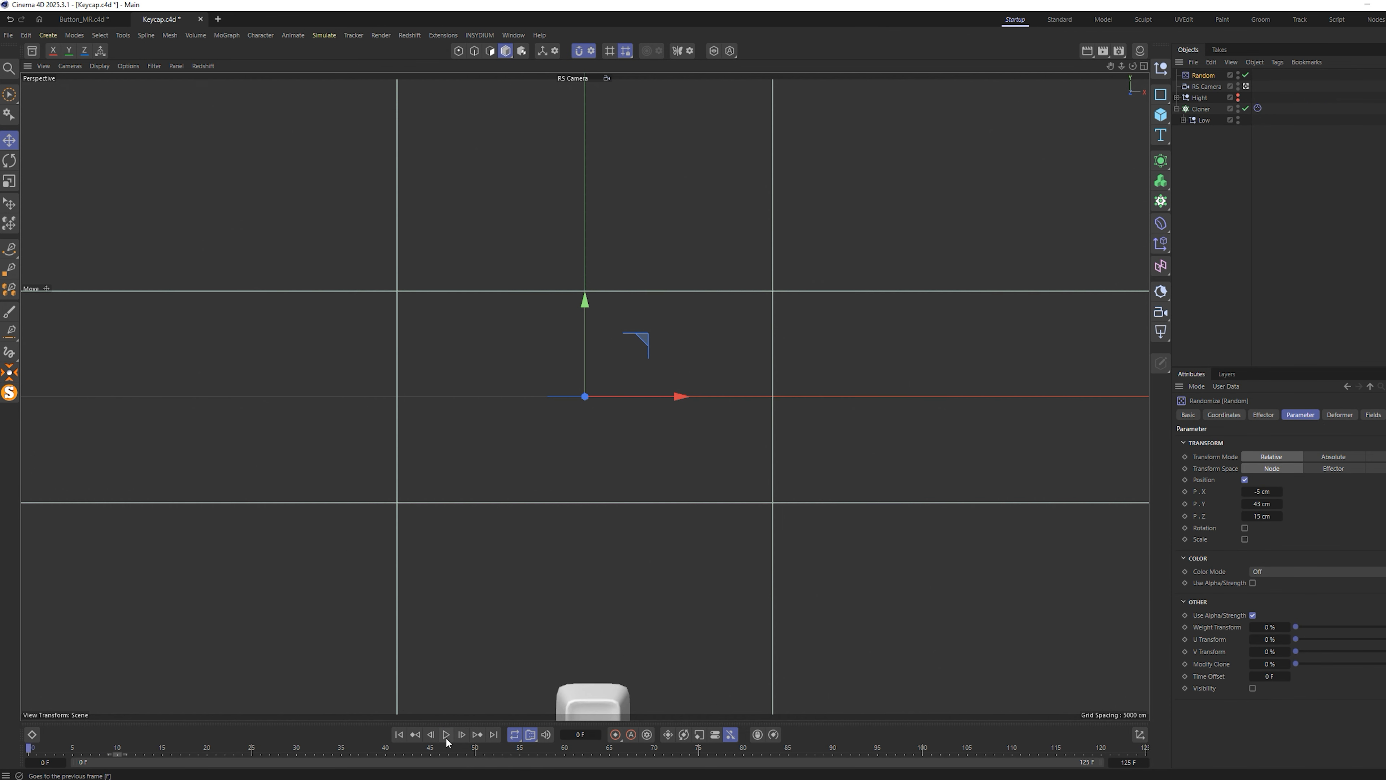
left_click(445, 736)
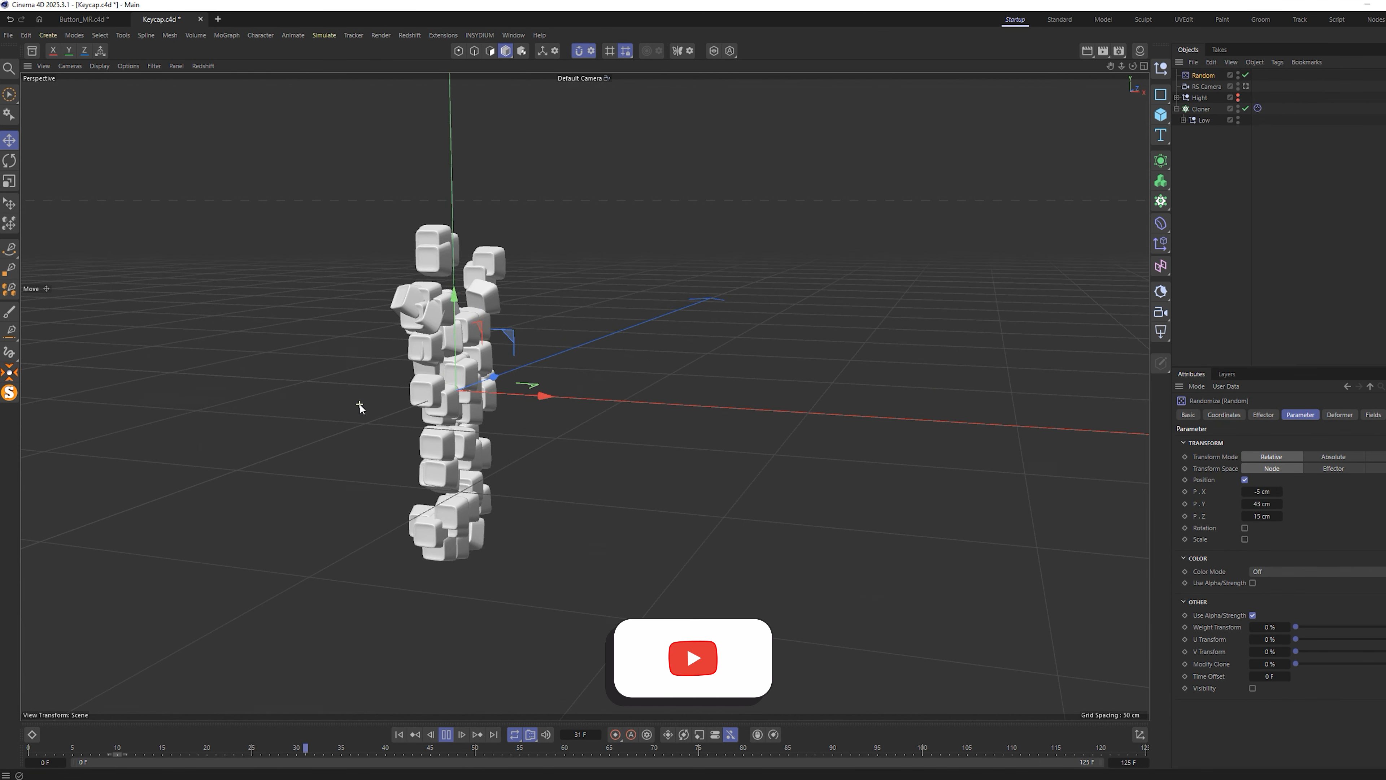
middle_click_drag(360, 407, 393, 423, "alt")
left_click_drag(1261, 492, 1261, 504)
left_click_drag(1262, 516, 1276, 515)
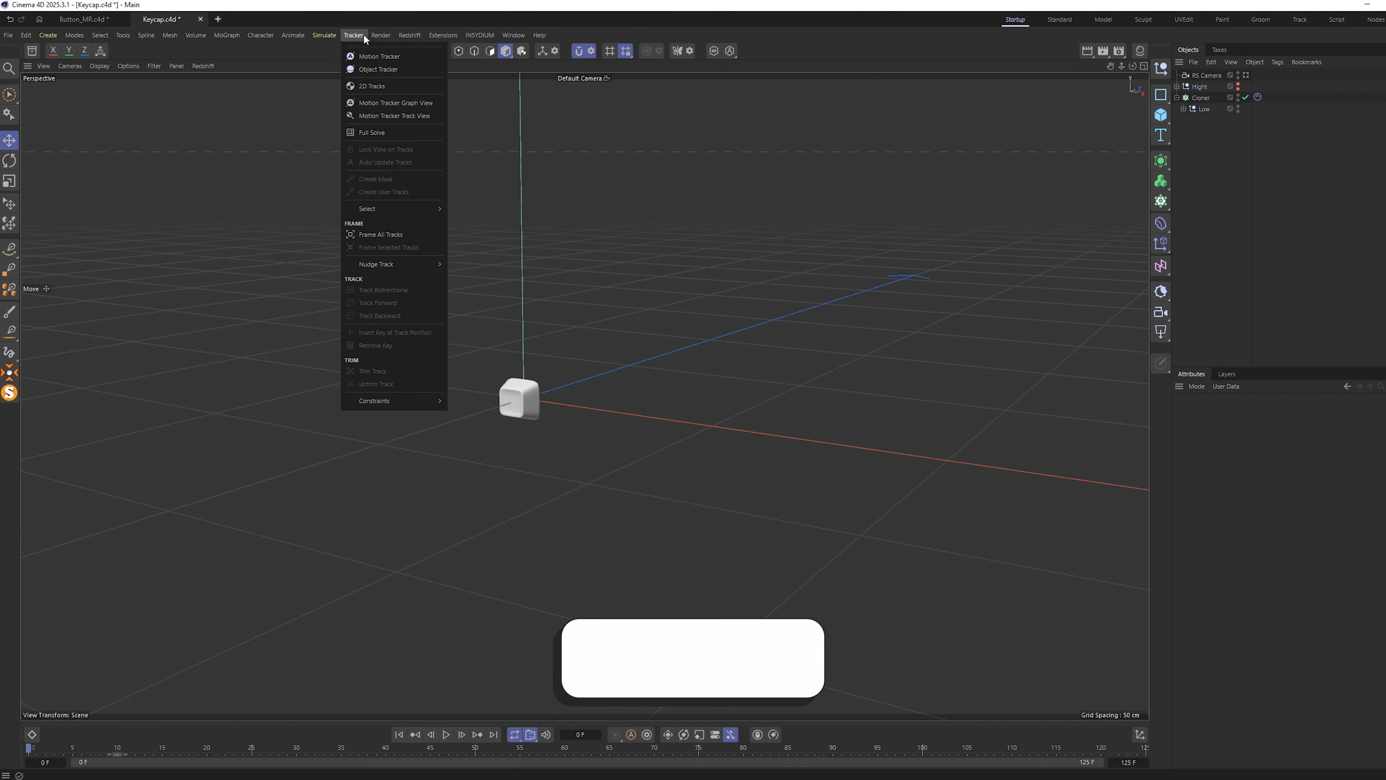
Add a Turbulence force to the scene and play the simulation through the RS Camera
left_click(324, 35)
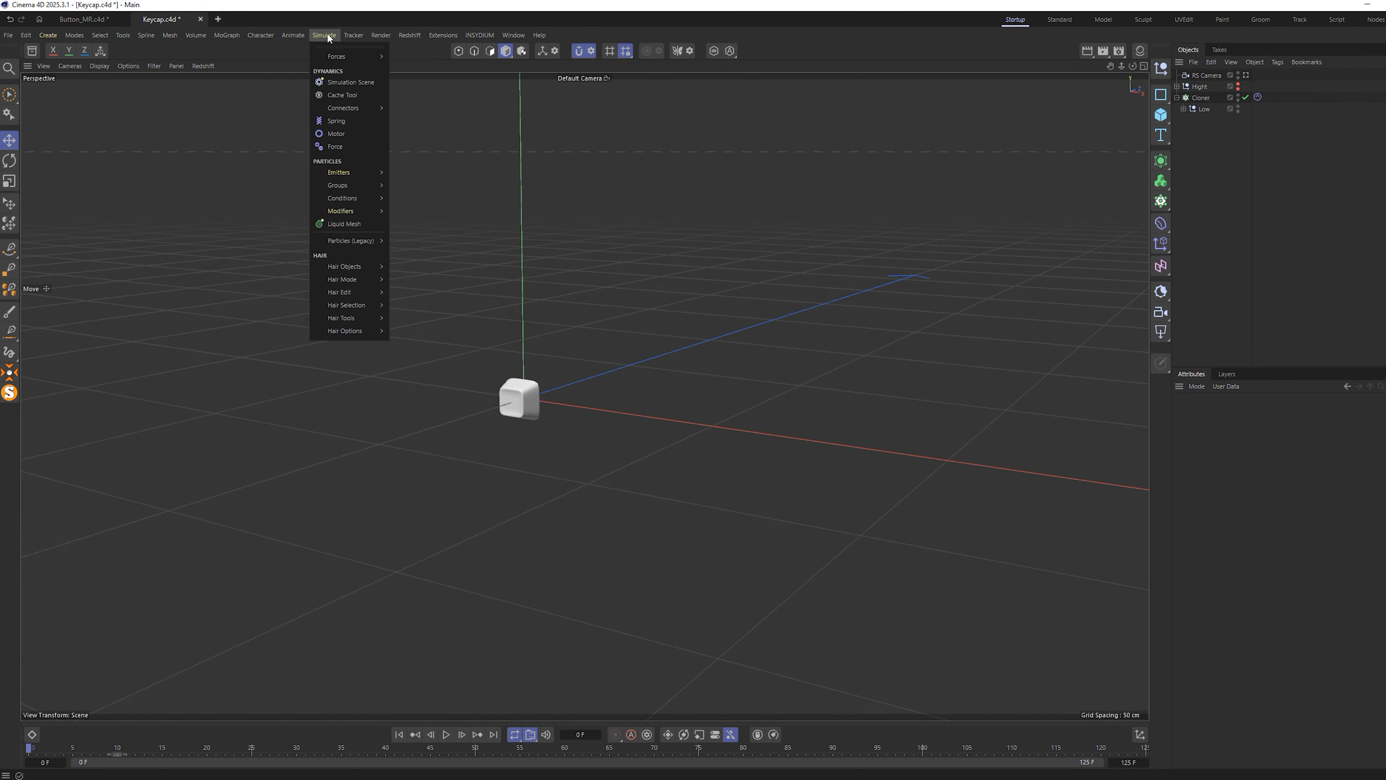
mouse_move(341, 56)
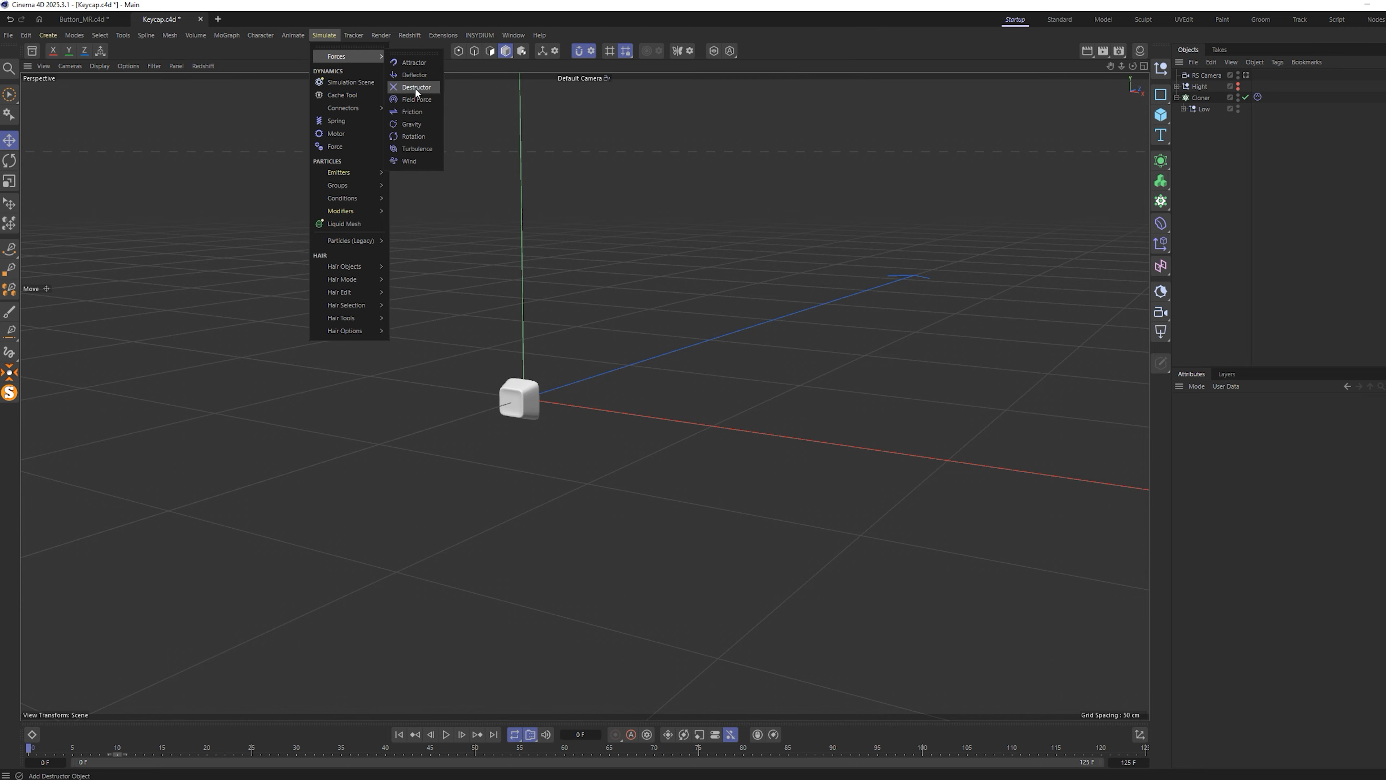
left_click(417, 149)
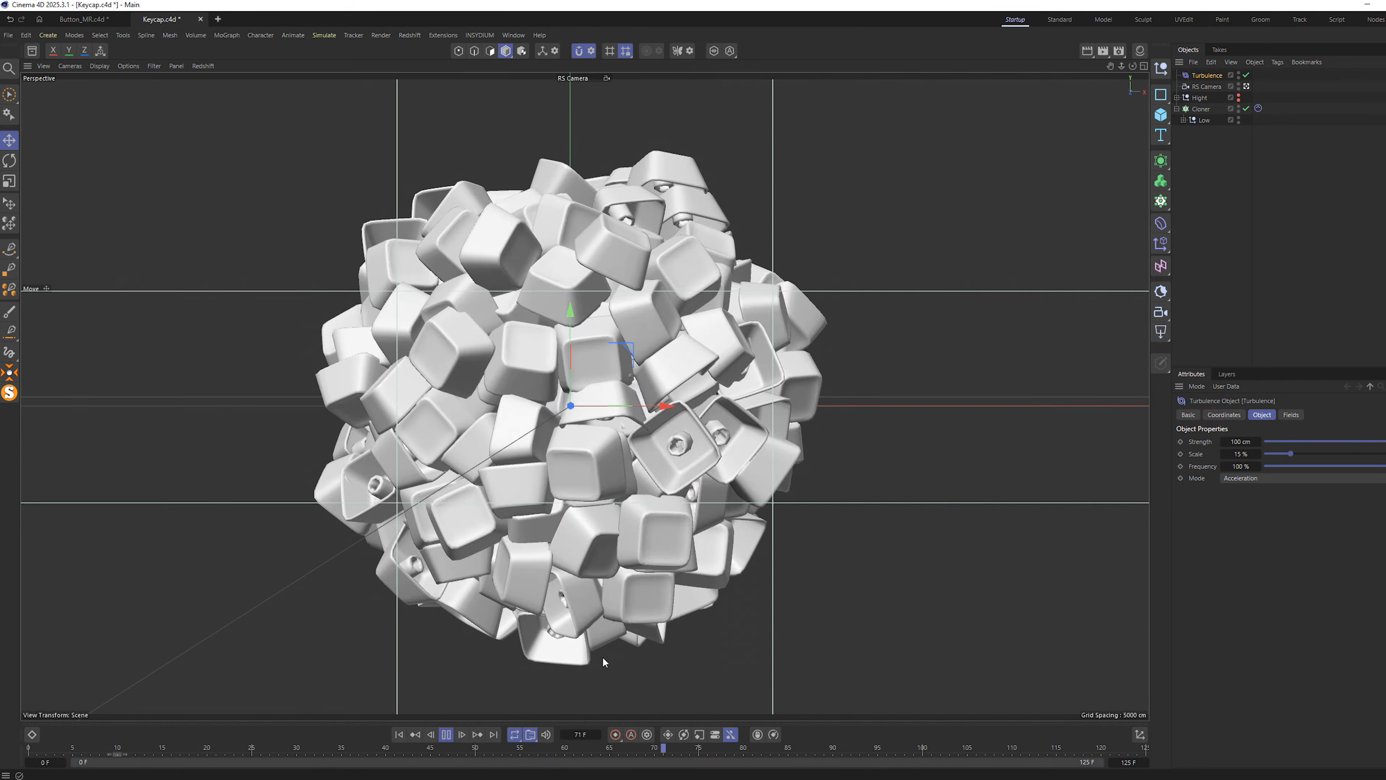
Leave the RS Camera view and examine the keycap cluster up close for intersections between the clones
left_click(491, 679)
left_click(153, 66)
left_click(174, 143)
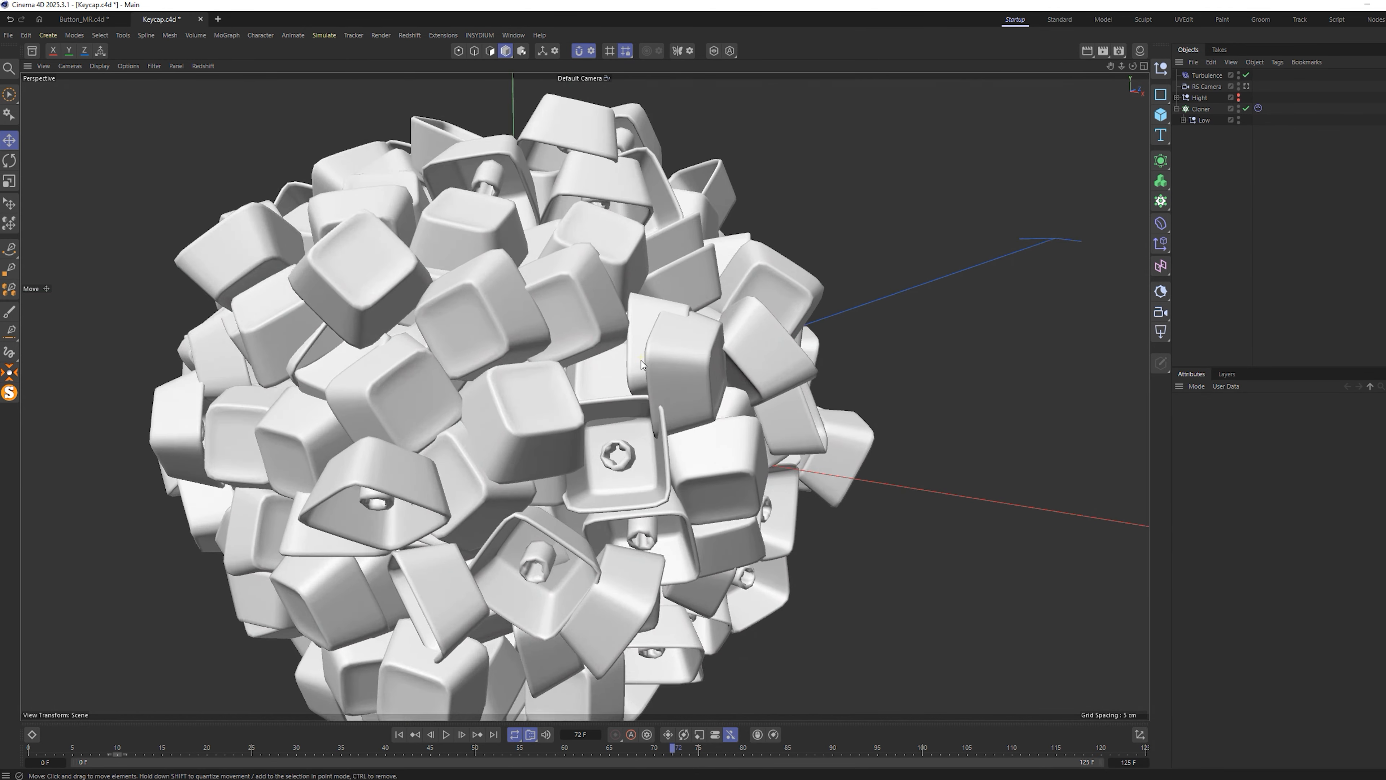
scroll(621, 492, "up", 10)
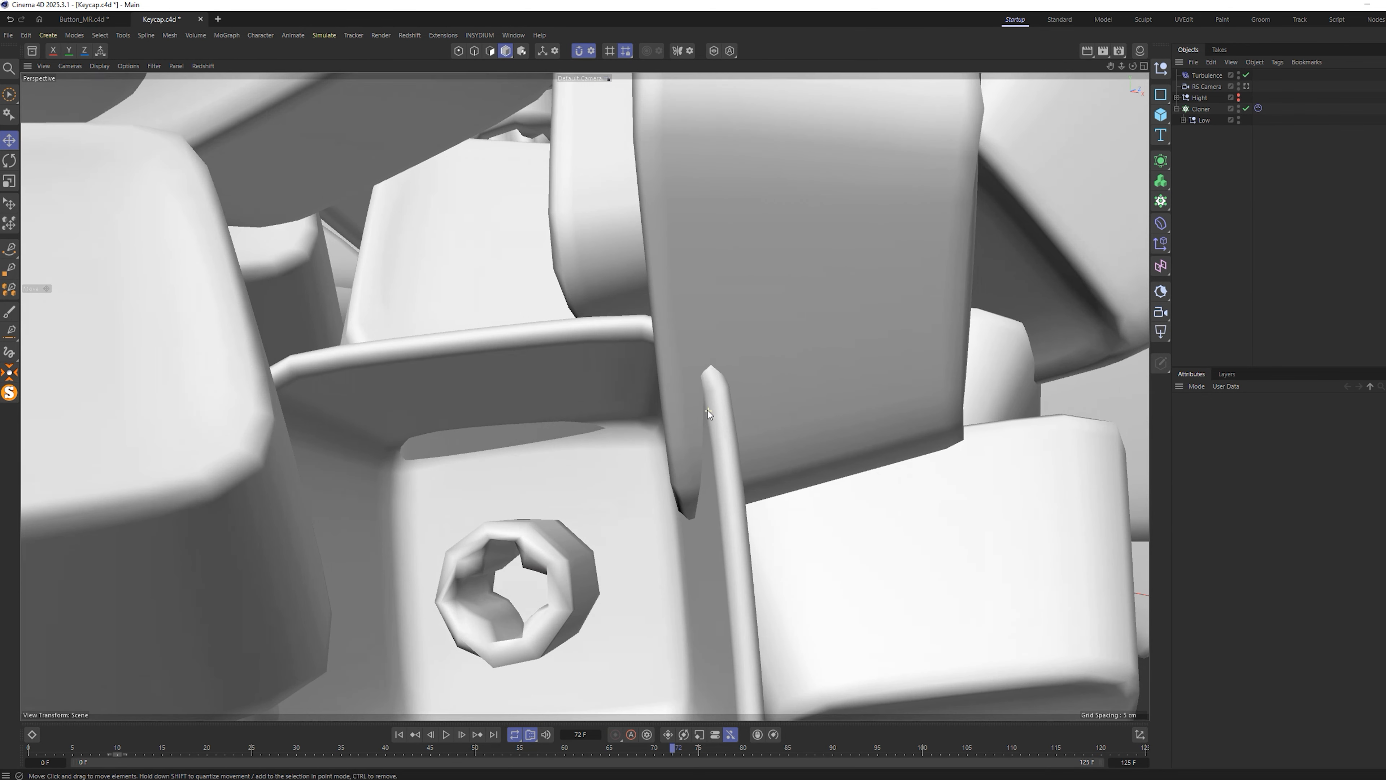
scroll(686, 404, "down", 4)
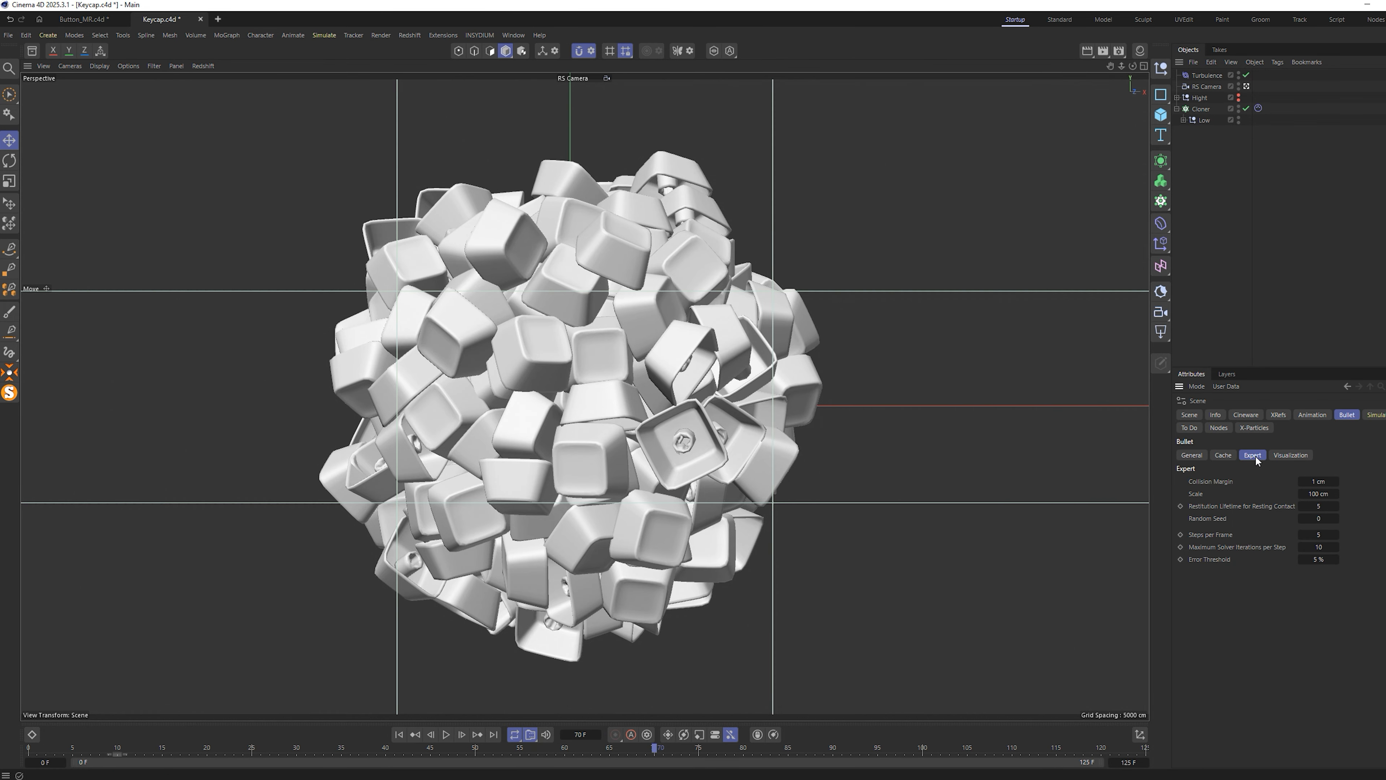
Set the Bullet collision margin to 0.1 cm, steps per frame to 20 and maximum solver iterations to 30, then replay and inspect the simulation
double_click(1322, 481)
double_click(1323, 535)
key("shift+f")
left_click(446, 734)
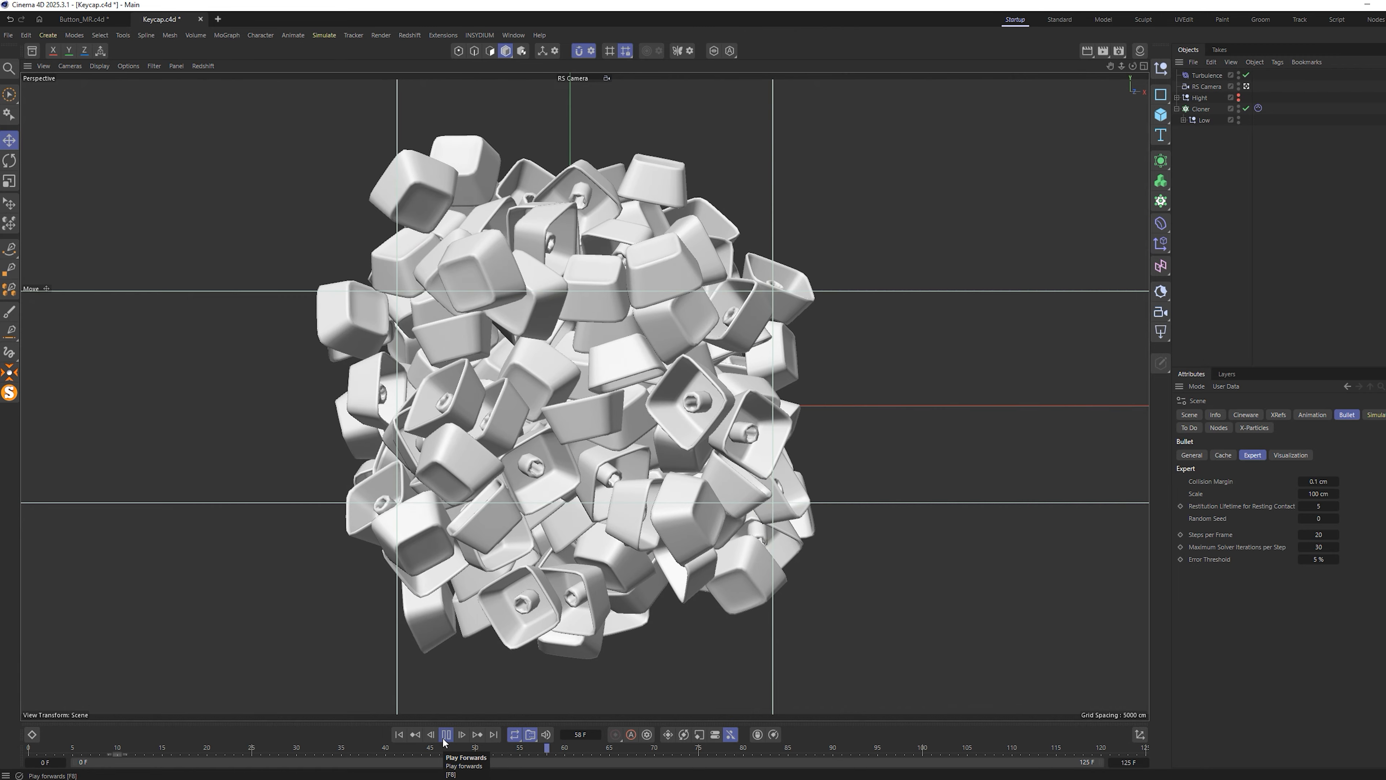
left_click(445, 734)
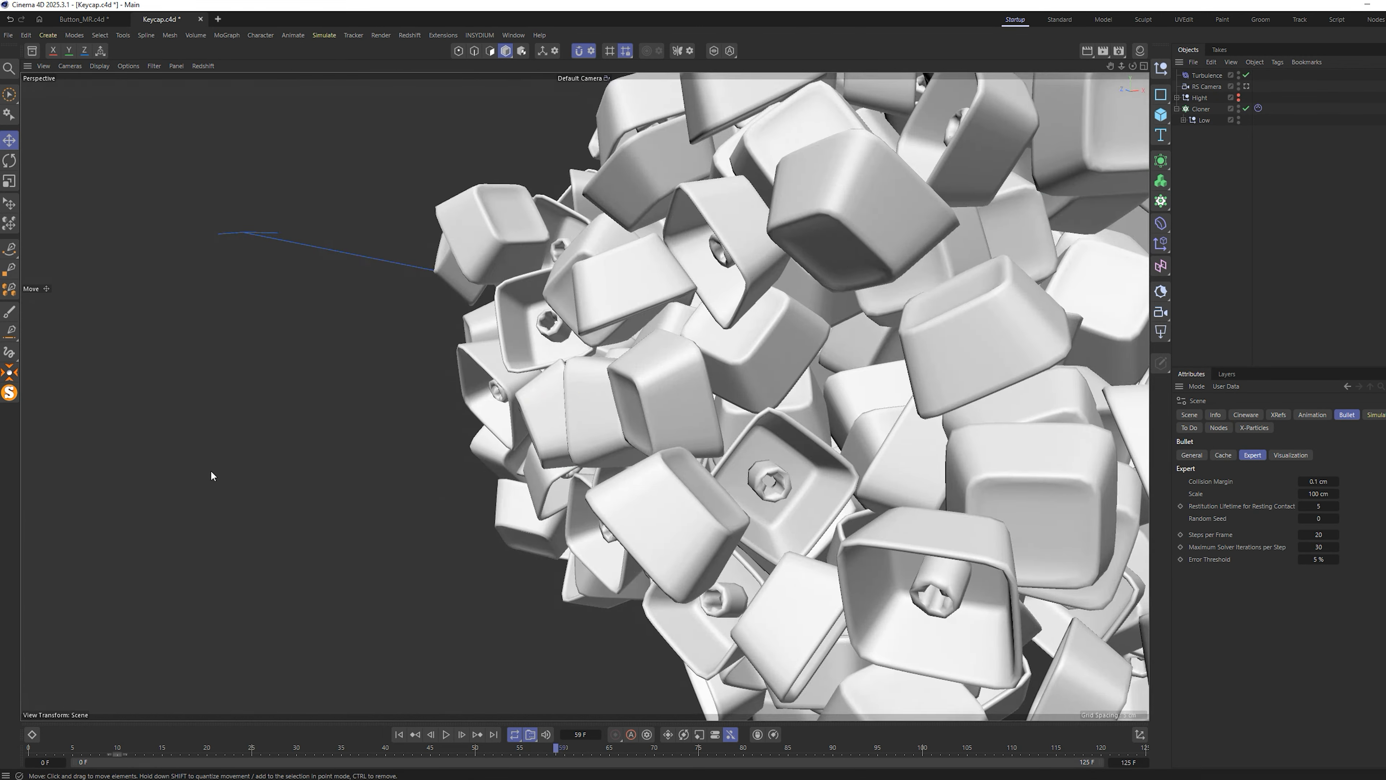
left_click_drag(210, 470, 654, 388, "alt")
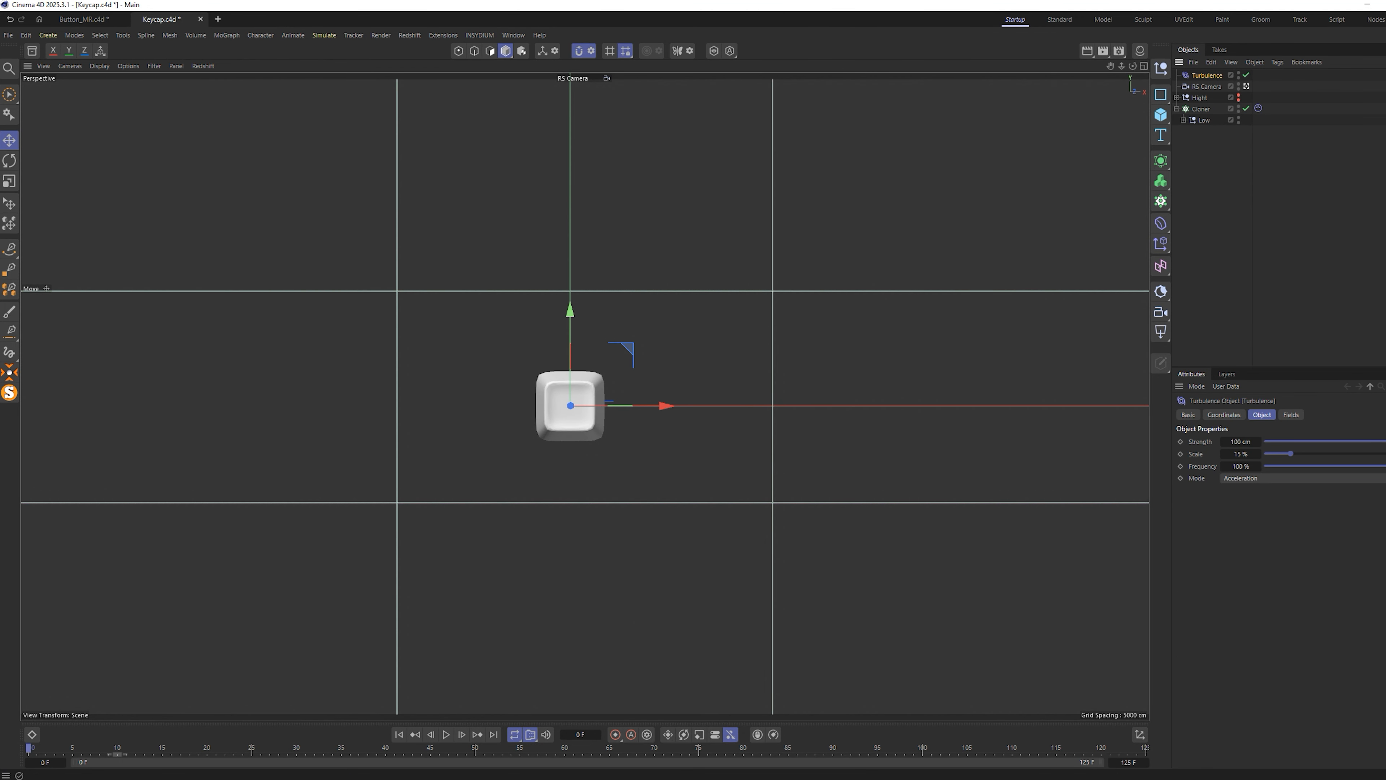
Set the Turbulence strength to 0 cm, keyframe it at frame 0 and select that keyframe
left_click_drag(1346, 443, 1242, 448)
left_click(1181, 441)
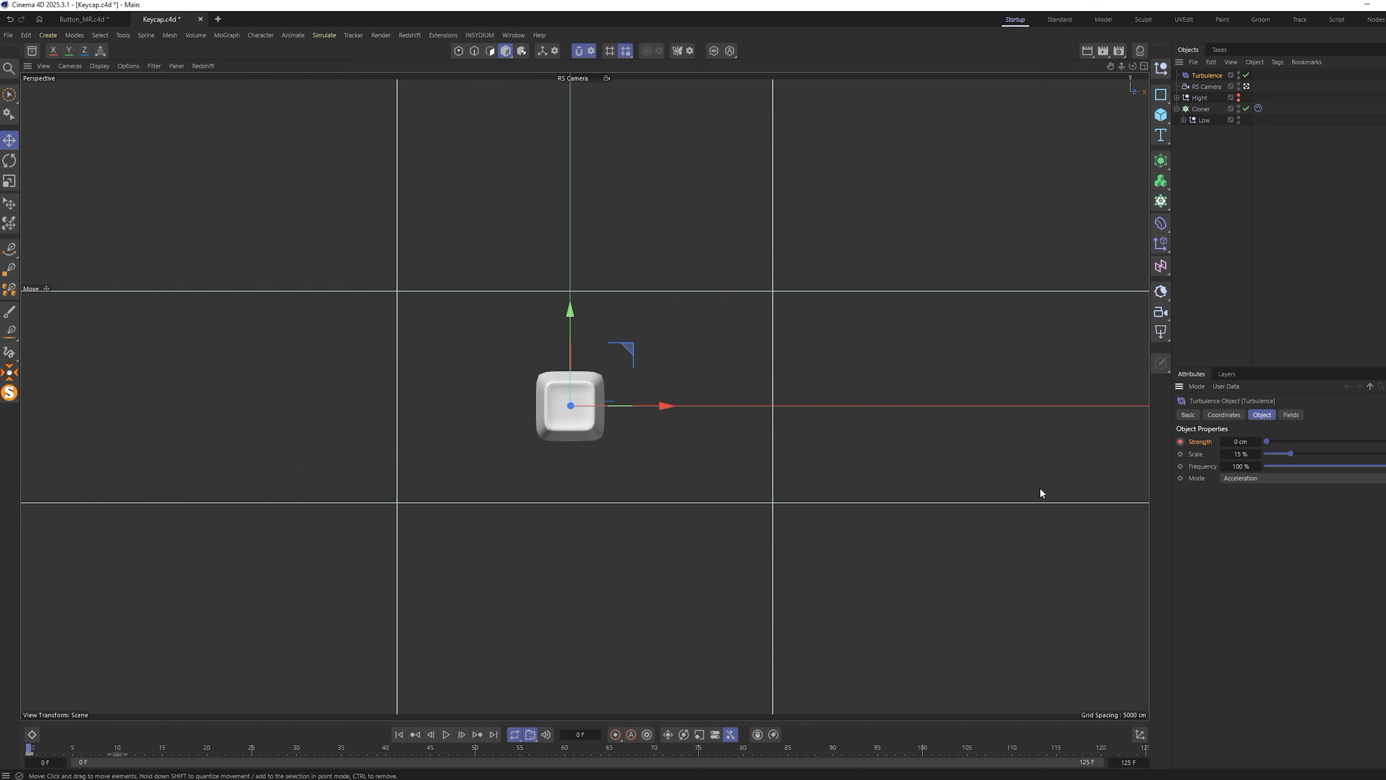
left_click(37, 755)
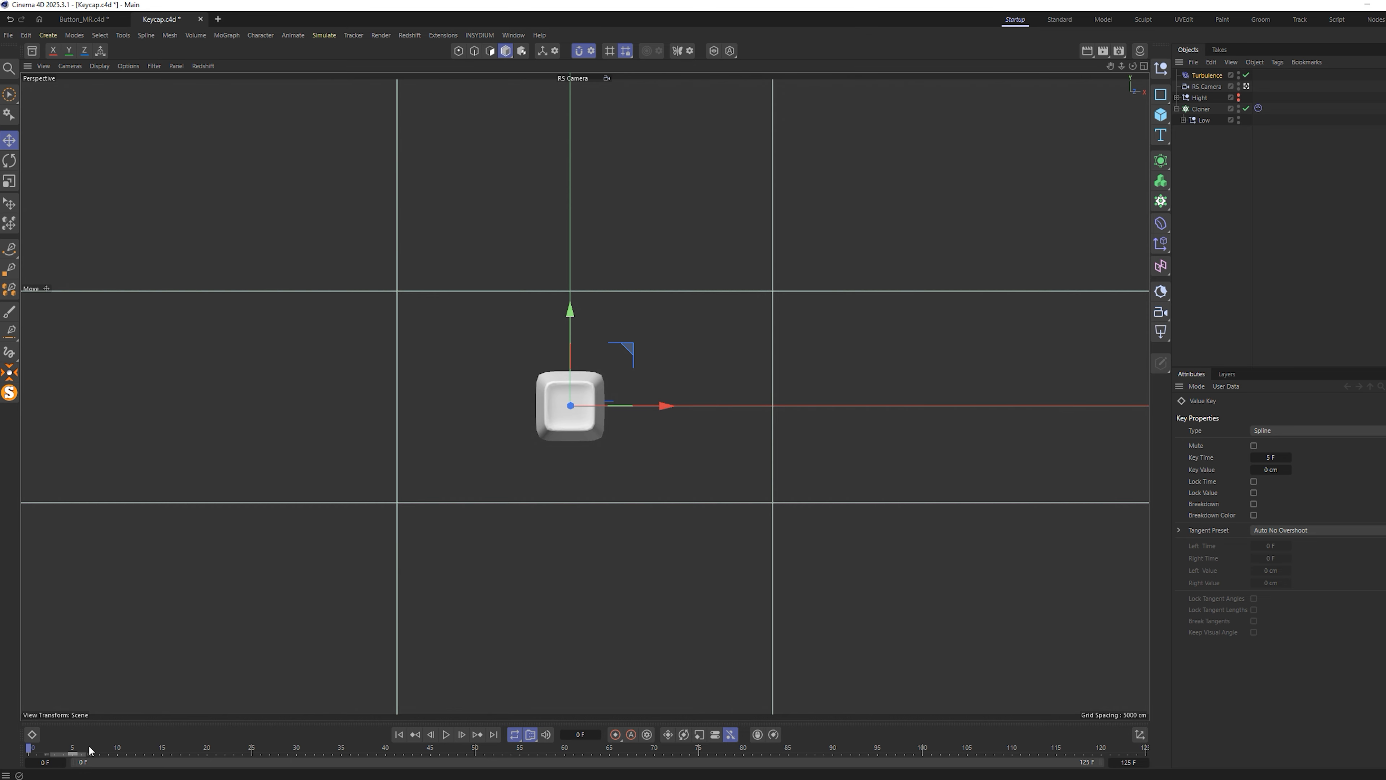